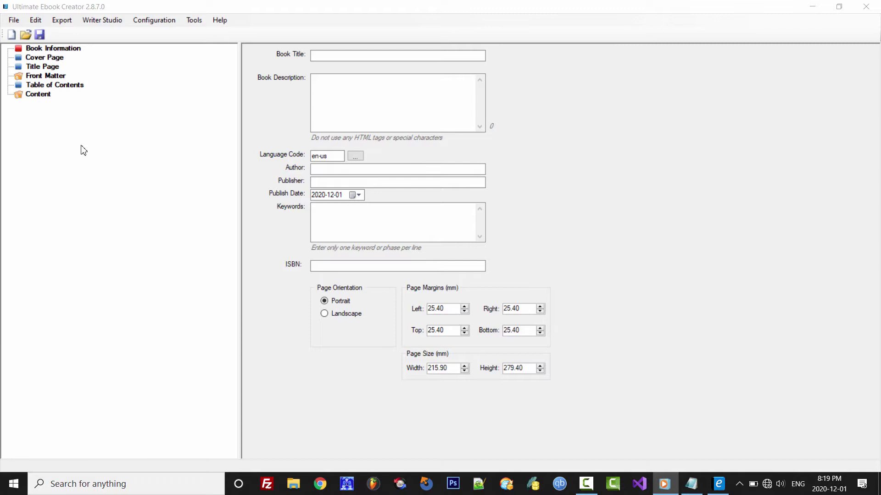
# Open File > Quiz Wizard, review its Default Settings and Format Styles tabs, and return to the Quiz tab.
pyautogui.click(23, 37)
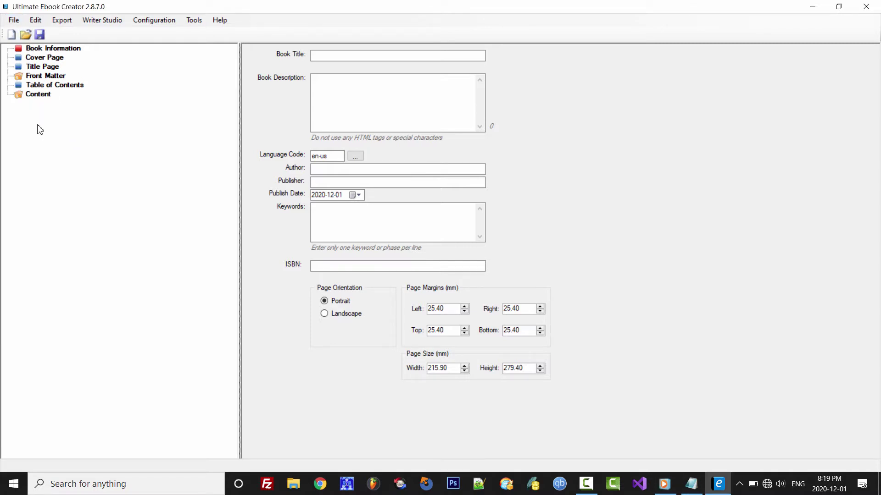
pyautogui.click(13, 21)
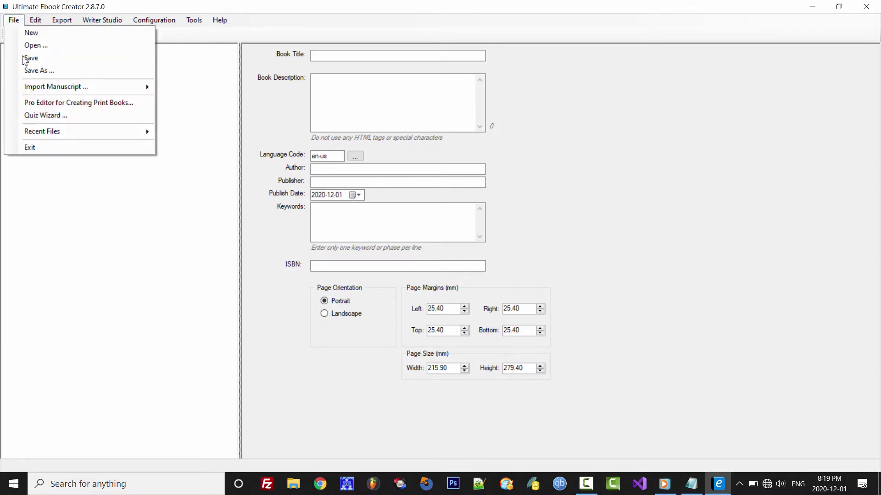
pyautogui.click(40, 114)
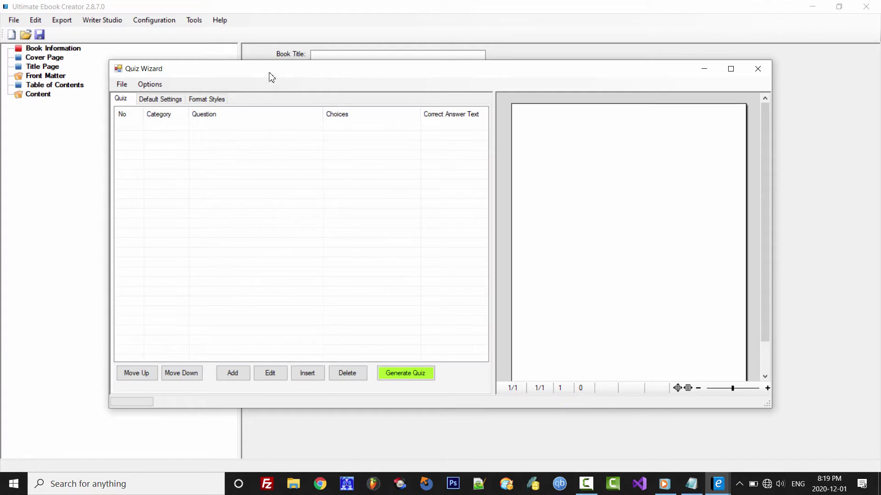
pyautogui.moveTo(269, 77); pyautogui.dragTo(312, 90)
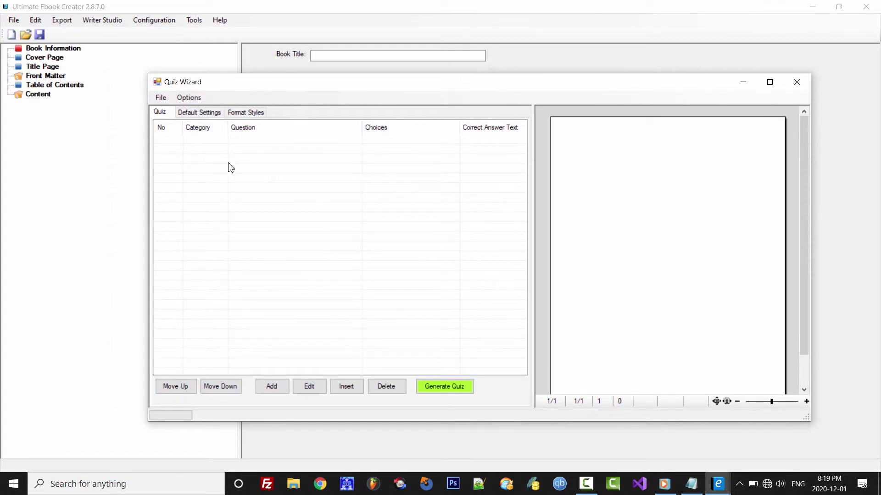
pyautogui.click(203, 113)
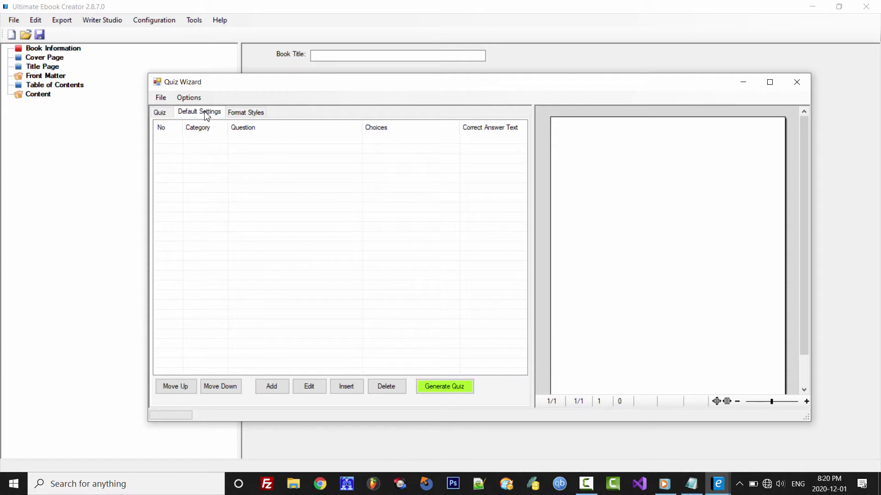
pyautogui.click(246, 112)
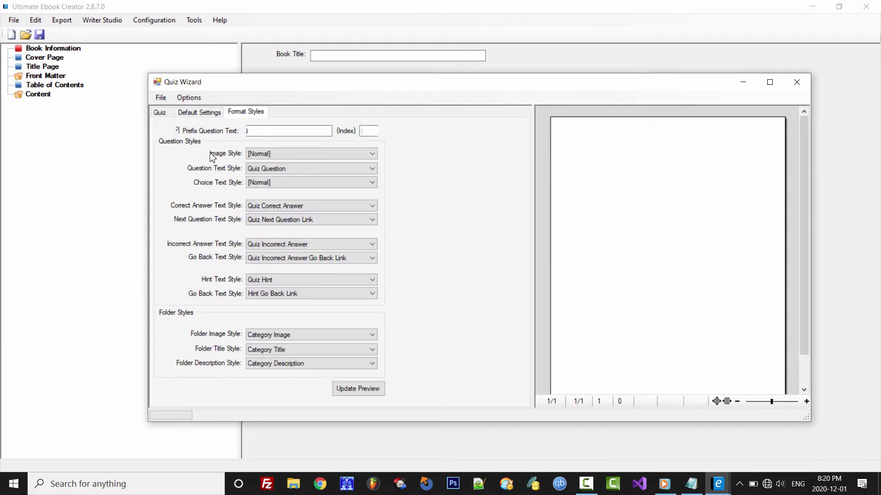
pyautogui.click(165, 114)
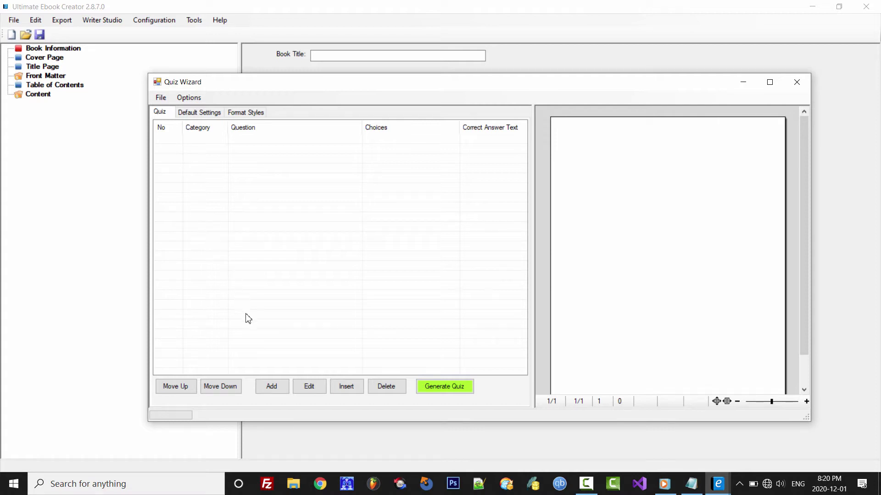
# Start a new question and paste the basketball hoop diameter question from Notepad.
pyautogui.click(282, 391)
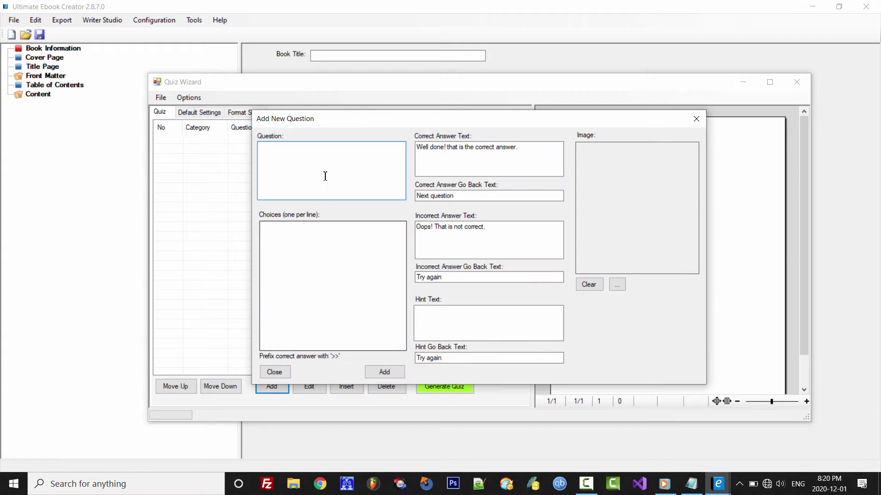
pyautogui.hotkey('alt', 'Tab')
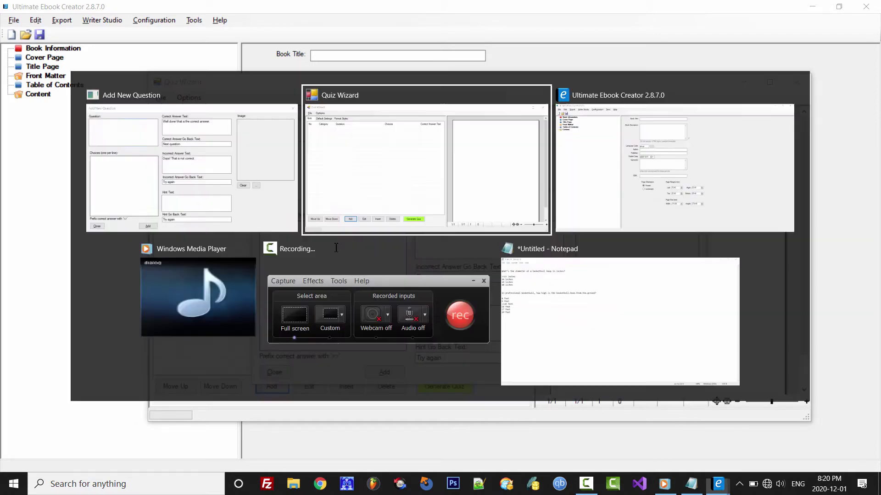
pyautogui.hotkey('alt', 'Tab')
pyautogui.hotkey('alt', 'Tab')
pyautogui.hotkey('alt', 'Tab')
pyautogui.hotkey('alt', 'Tab')
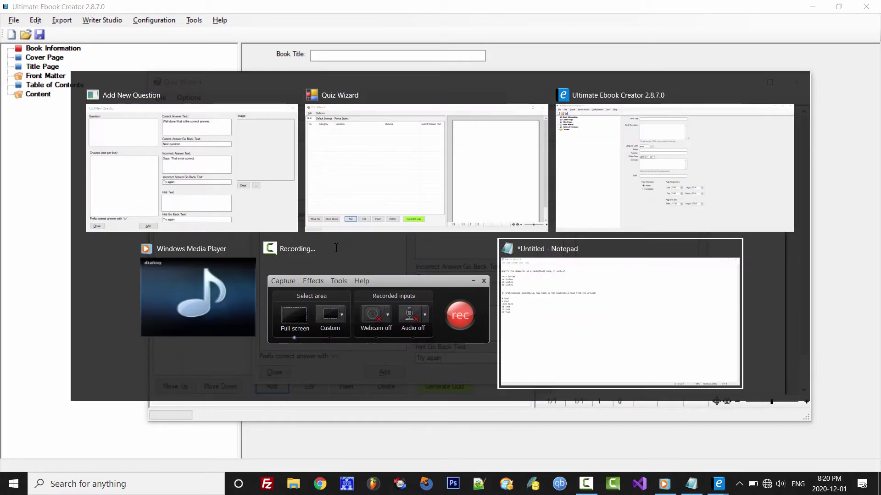
pyautogui.moveTo(3, 50); pyautogui.dragTo(241, 48)
pyautogui.rightClick(224, 51)
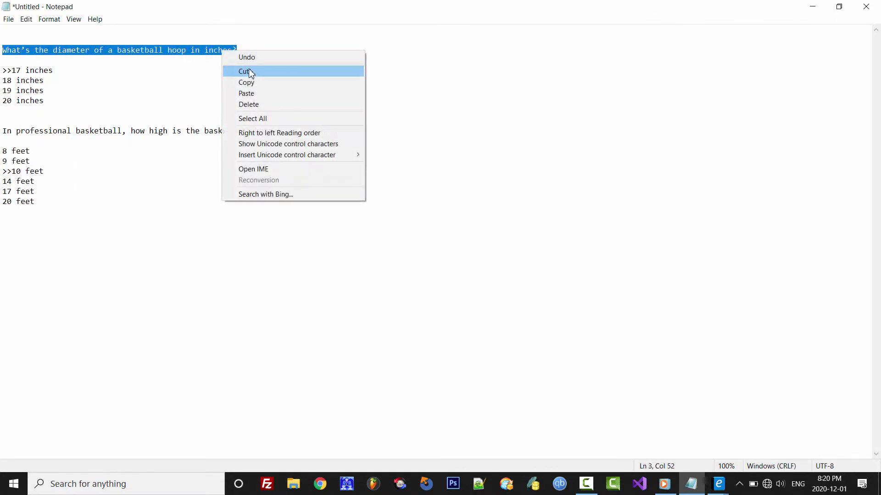
pyautogui.click(246, 83)
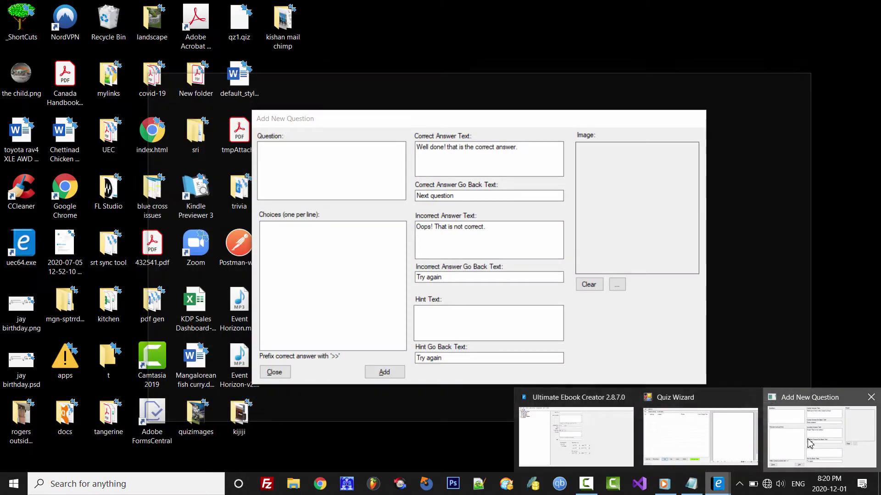
pyautogui.click(819, 431)
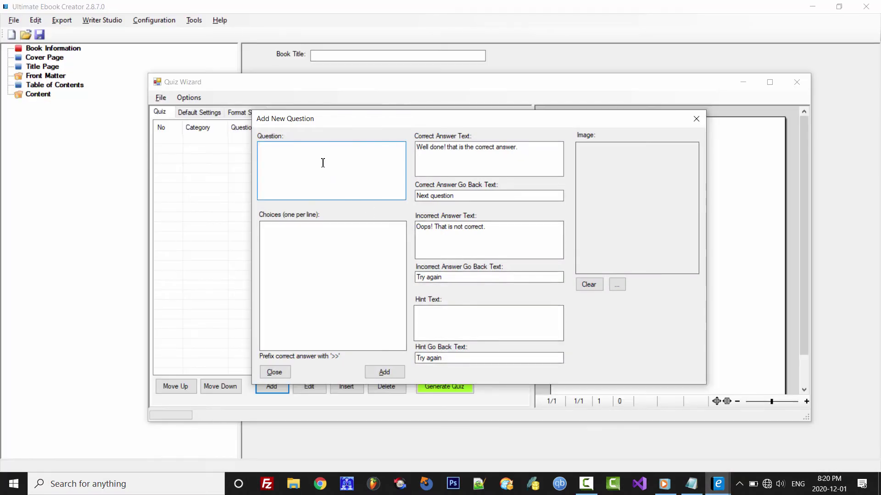
pyautogui.hotkey('ctrl', 'v')
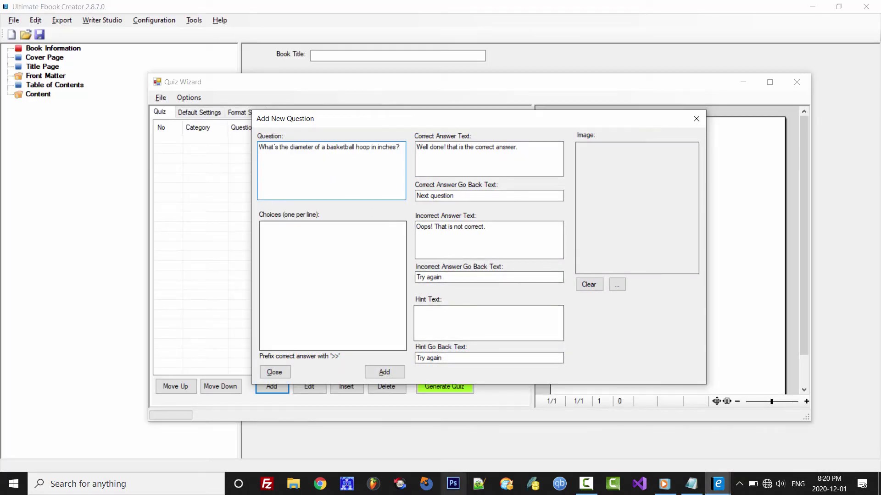
# Paste the four inch answer choices, with >> marking 17 inches as correct.
pyautogui.click(691, 484)
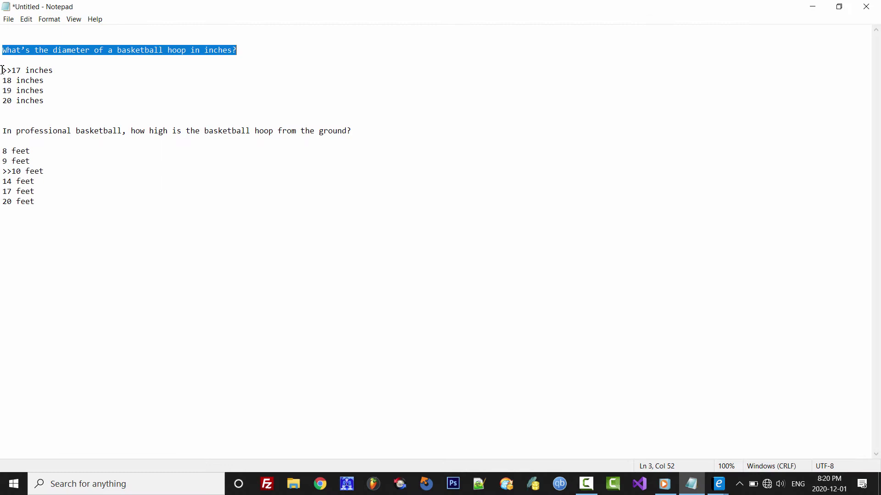
pyautogui.moveTo(4, 71); pyautogui.dragTo(47, 102)
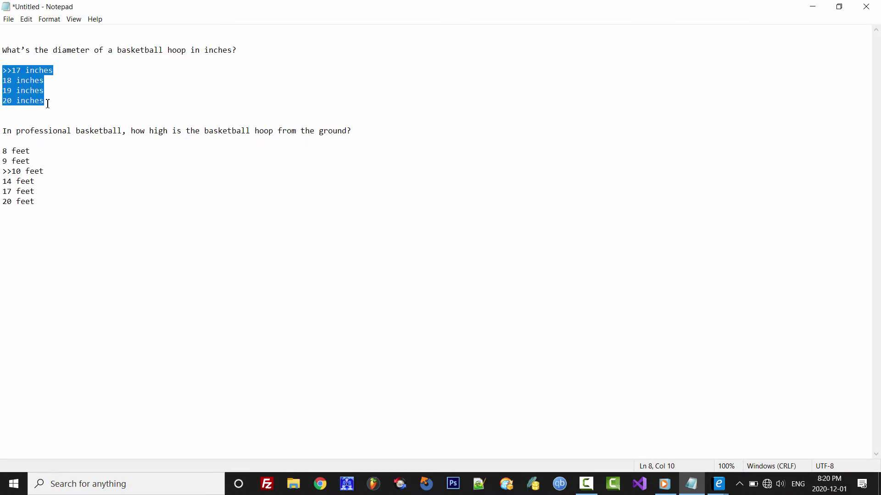
pyautogui.hotkey('alt', 'Tab')
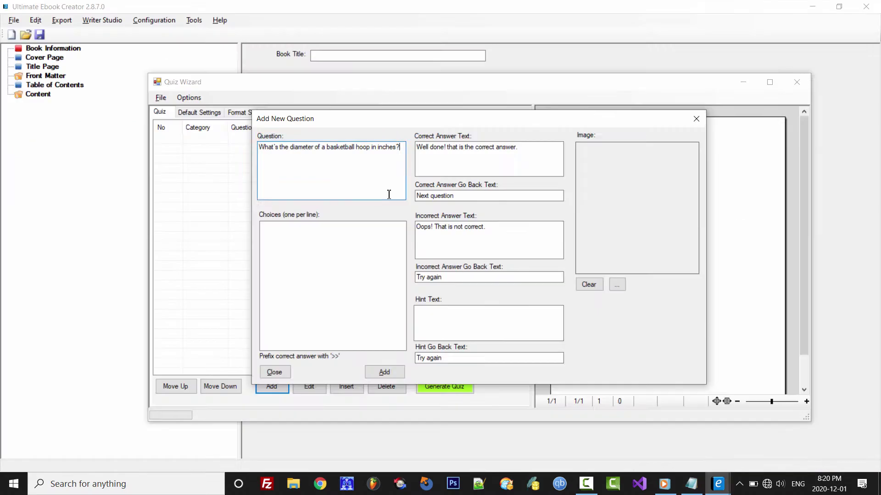
pyautogui.click(313, 246)
pyautogui.hotkey('ctrl', 'v')
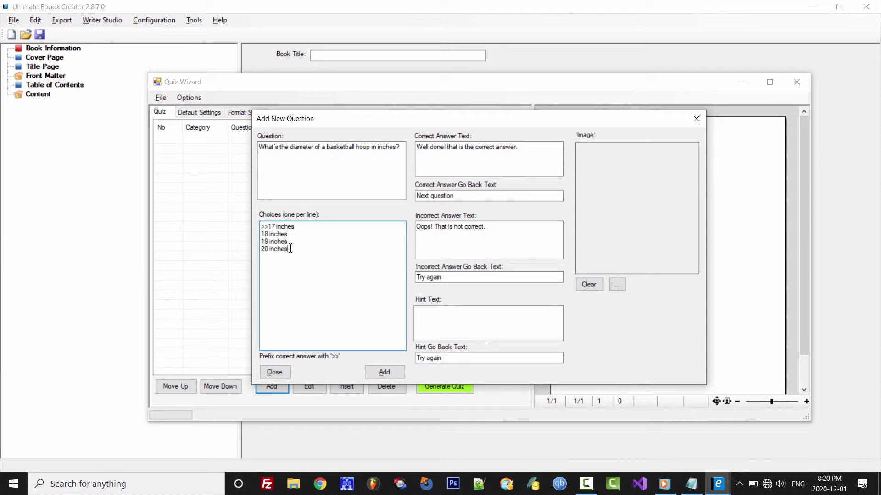
pyautogui.moveTo(289, 250); pyautogui.dragTo(260, 224)
pyautogui.click(305, 242)
pyautogui.doubleClick(265, 227)
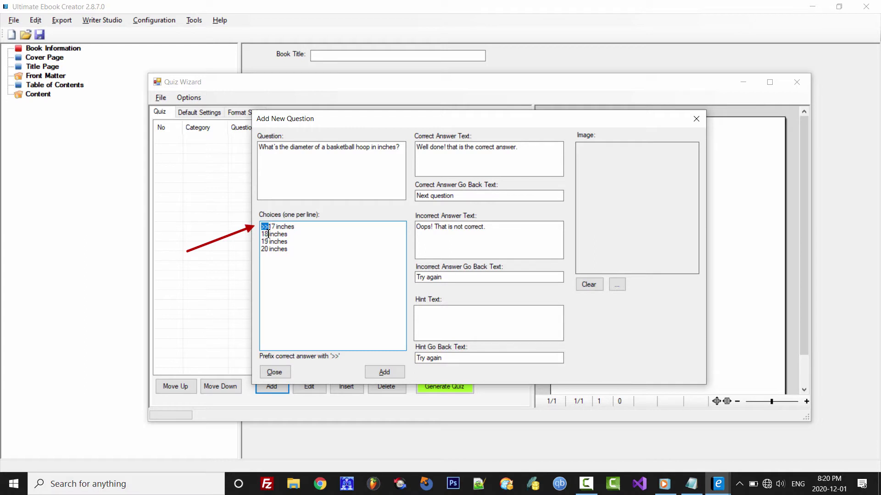
pyautogui.click(315, 228)
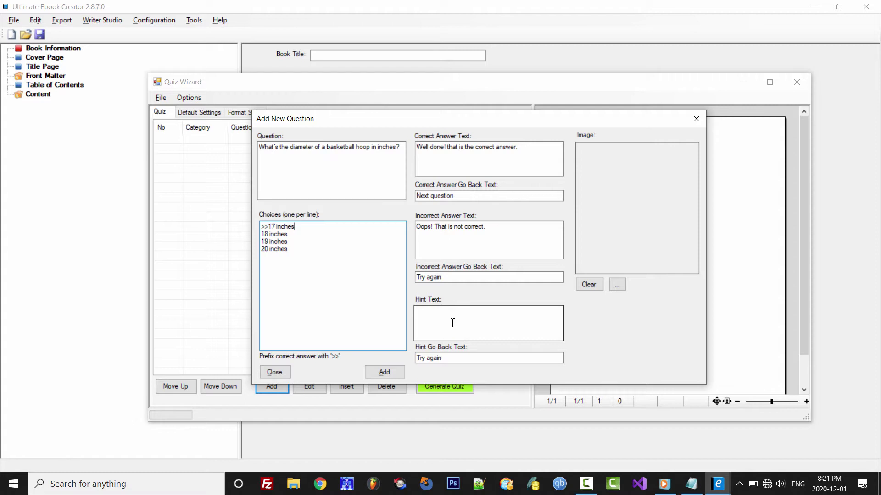
# Attach p20.jpg to the hoop-diameter question, add it, and preview it as question 1.
pyautogui.click(617, 285)
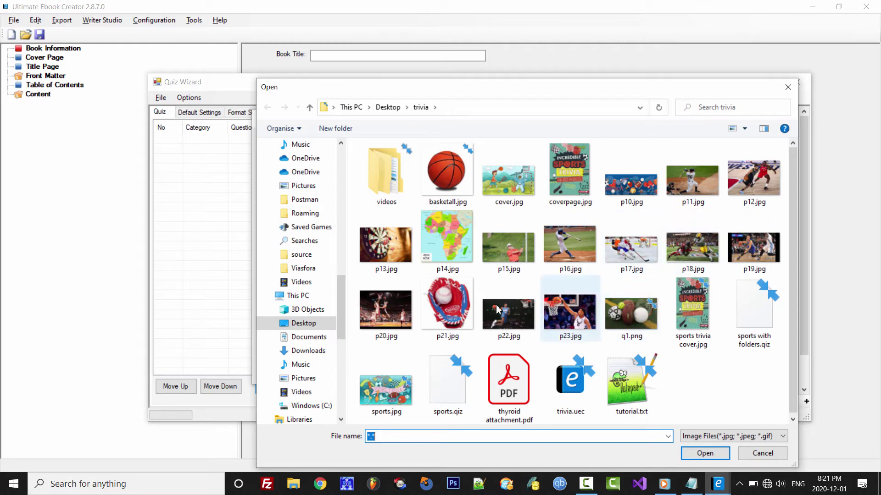
pyautogui.click(383, 307)
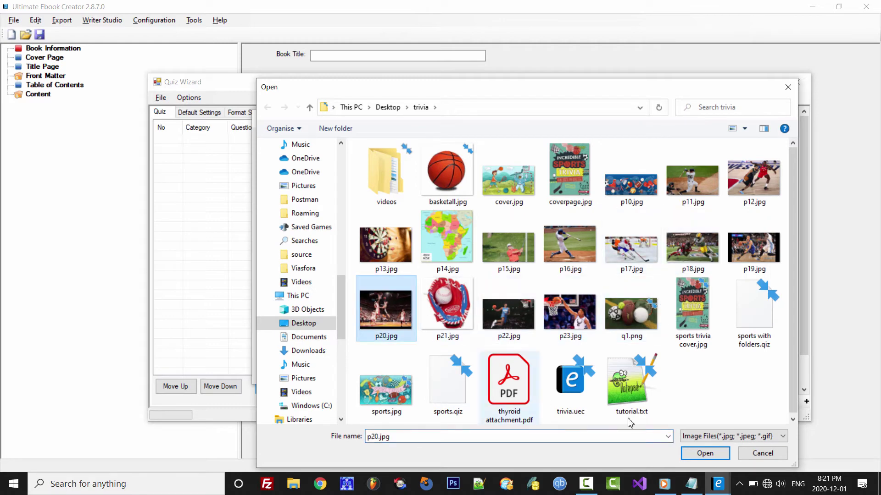
pyautogui.click(705, 453)
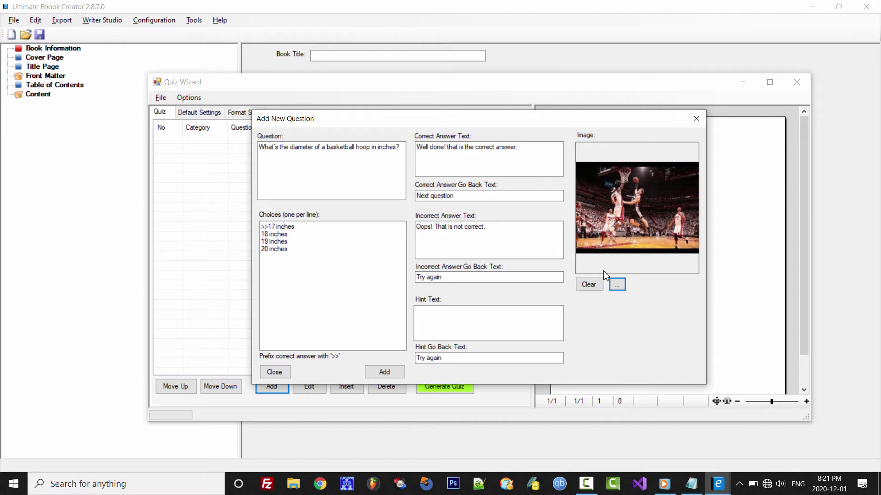
pyautogui.click(385, 371)
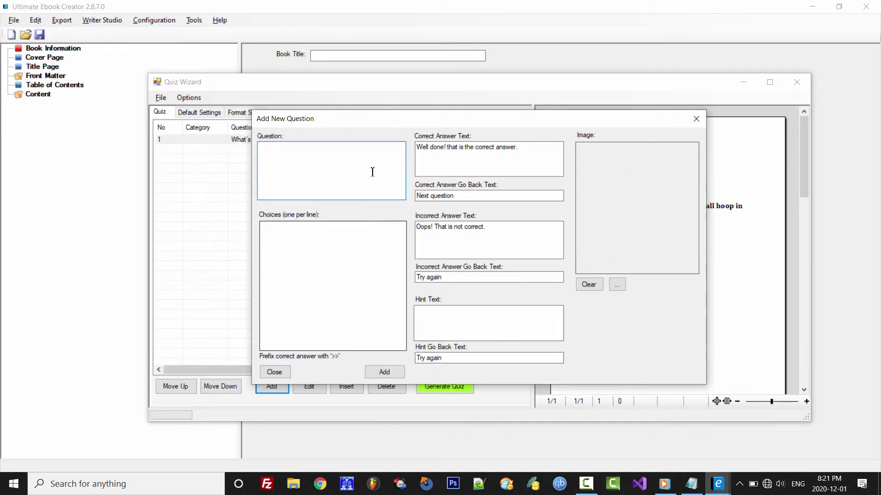
pyautogui.click(262, 373)
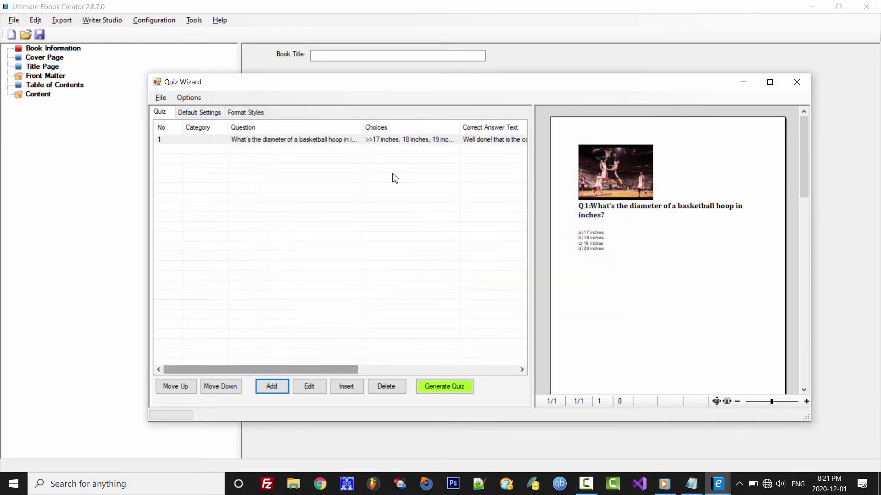
pyautogui.click(355, 142)
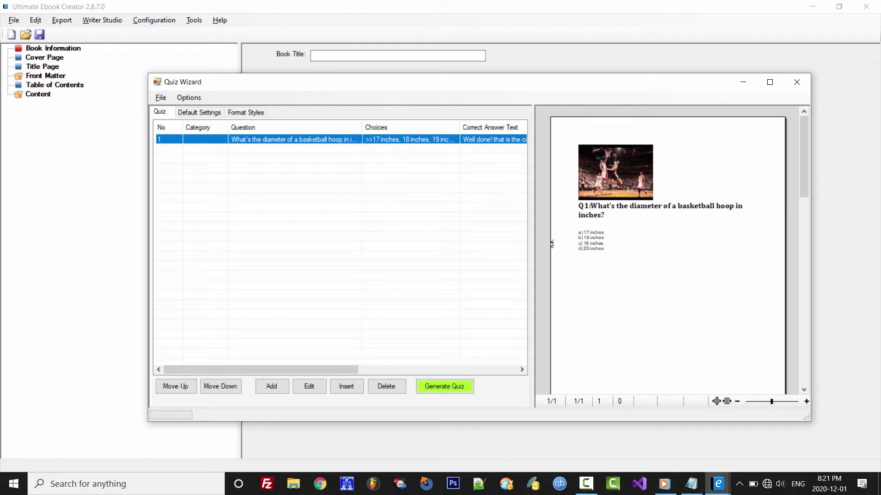
# Start a second question and paste the hoop height question from Notepad.
pyautogui.rightClick(282, 189)
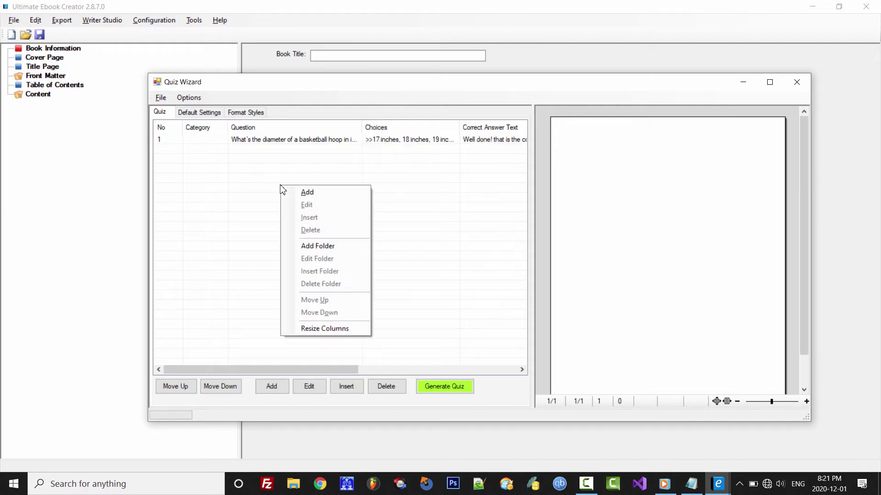
pyautogui.click(307, 192)
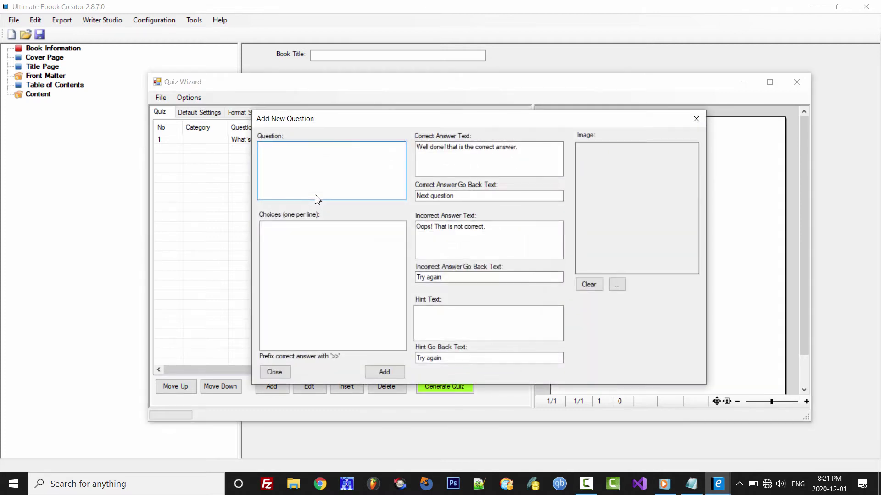
pyautogui.click(691, 484)
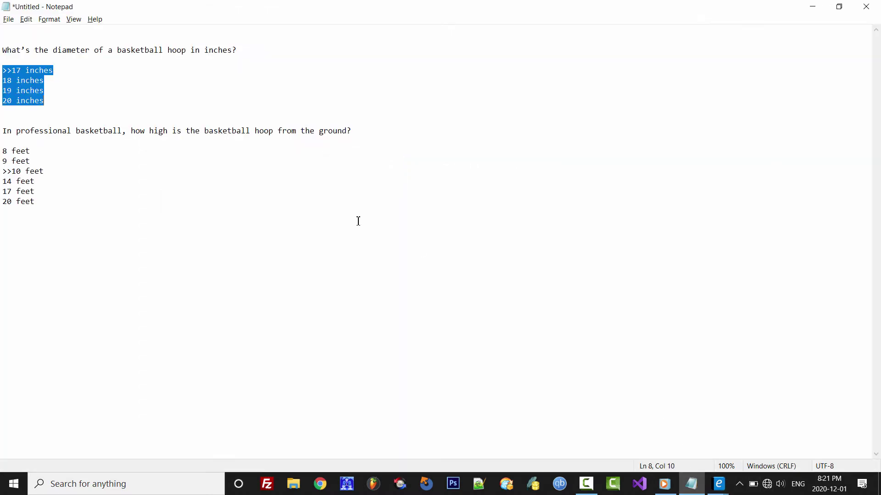
pyautogui.moveTo(3, 132); pyautogui.dragTo(352, 132)
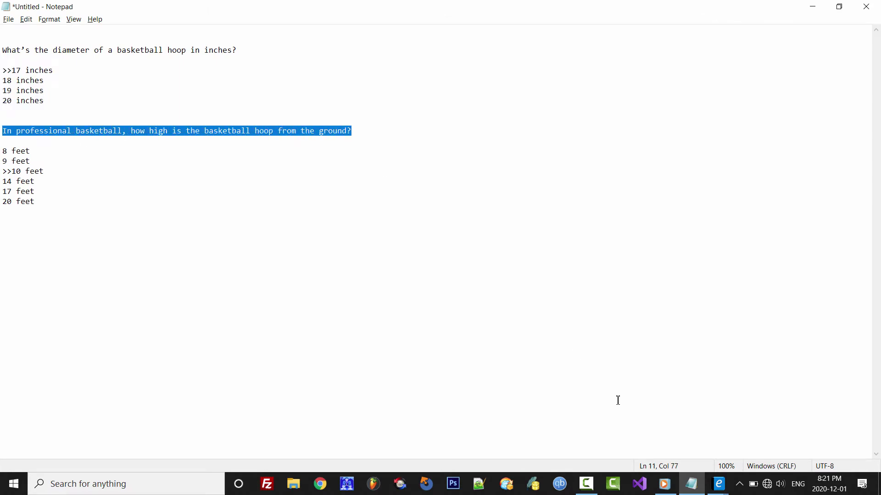
pyautogui.click(719, 484)
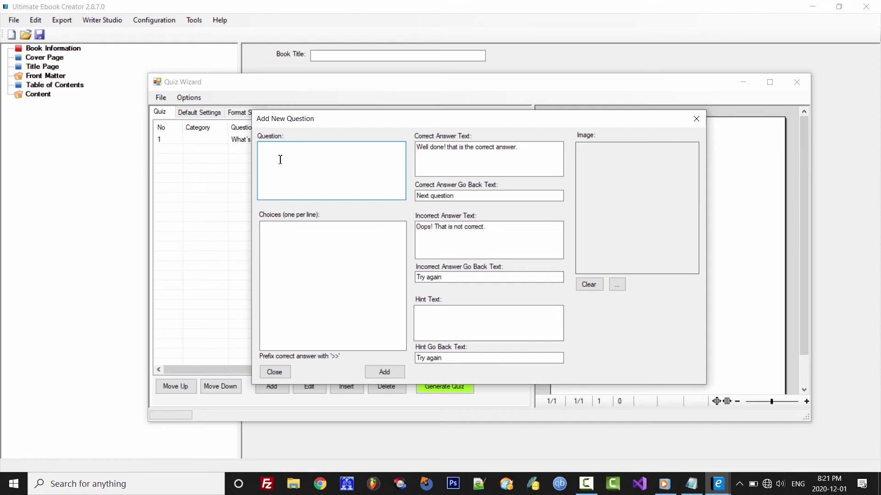
pyautogui.hotkey('ctrl', 'v')
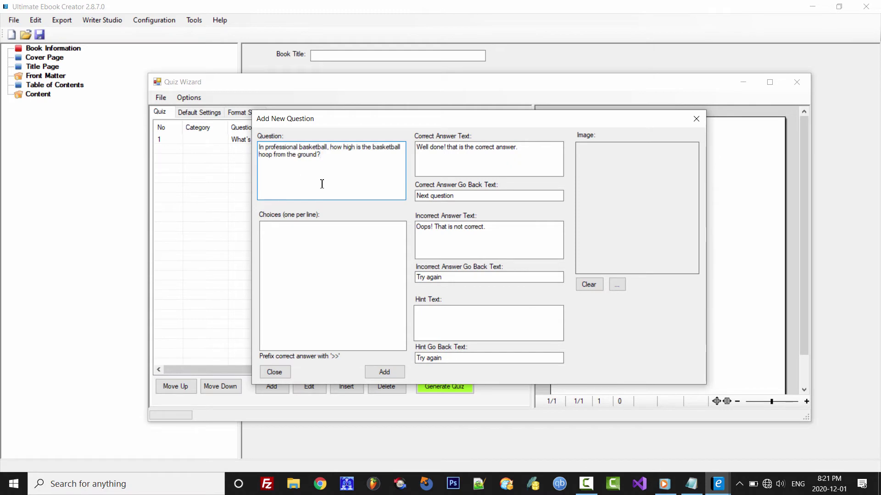
# Paste the six choices from 8 to 20 feet, attach p23.jpg, and add the question.
pyautogui.click(692, 484)
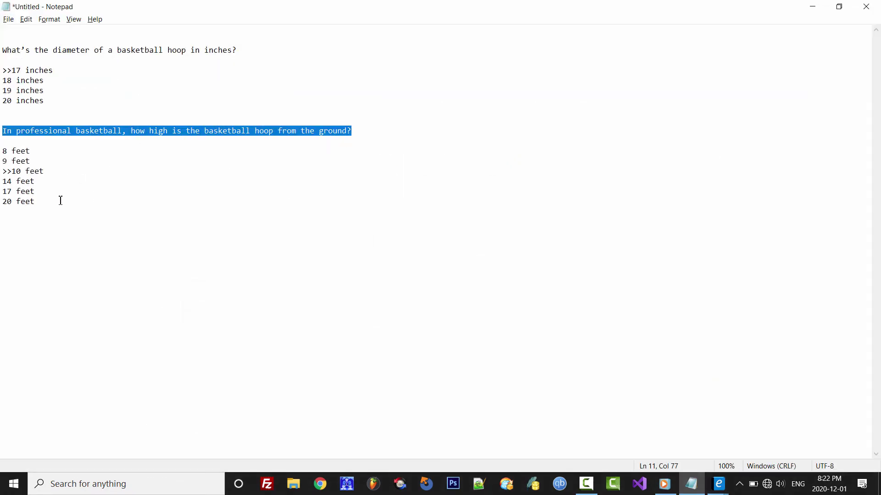
pyautogui.moveTo(61, 200); pyautogui.dragTo(2, 151)
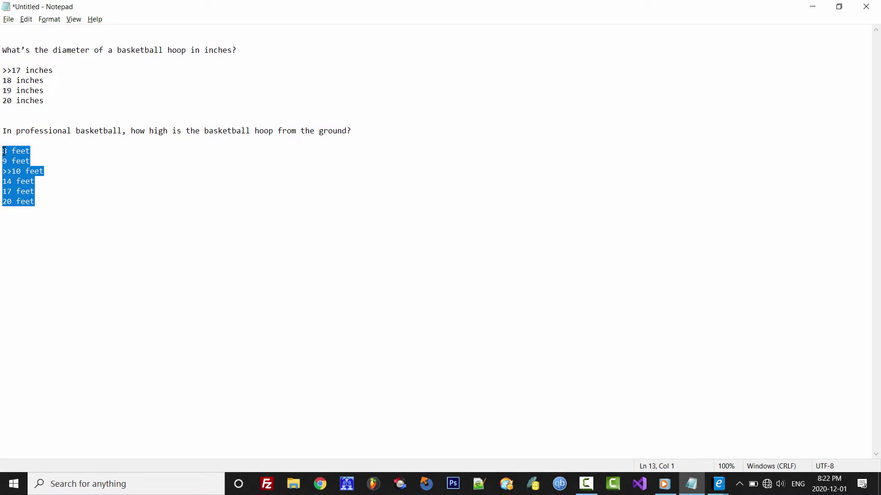
pyautogui.click(718, 484)
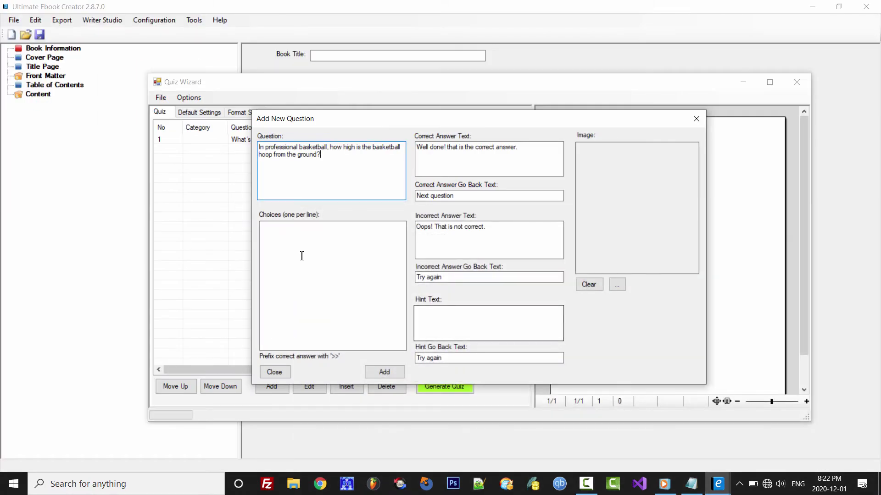
pyautogui.click(302, 255)
pyautogui.hotkey('ctrl', 'v')
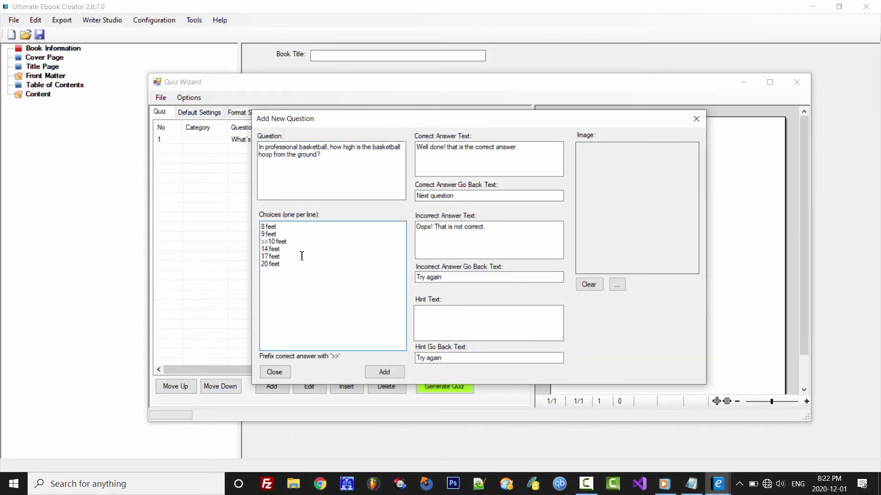
pyautogui.click(617, 284)
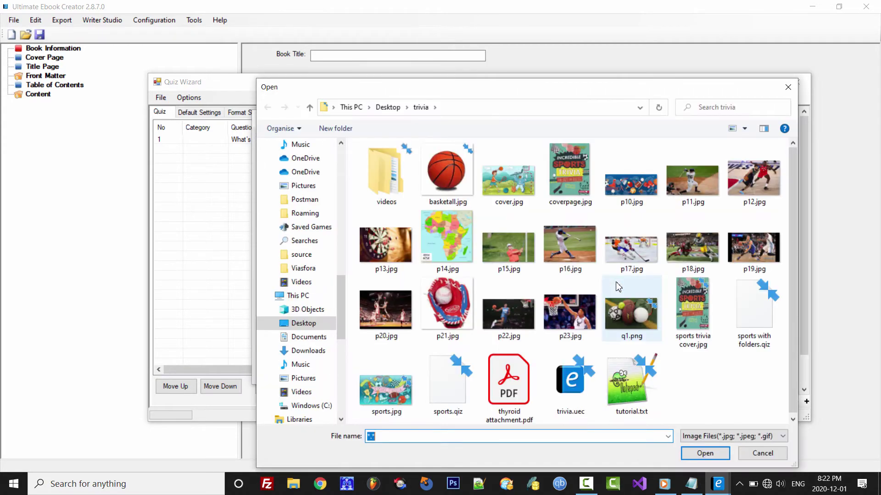
pyautogui.click(563, 315)
pyautogui.doubleClick(564, 315)
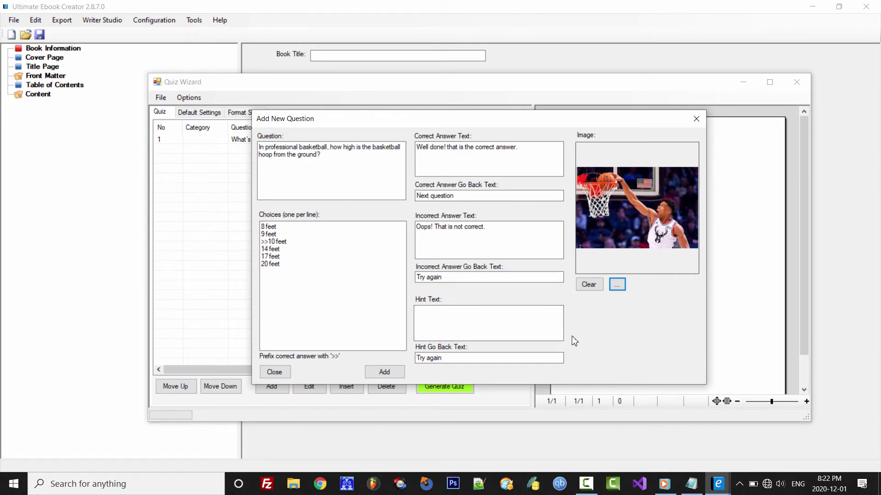
pyautogui.click(393, 374)
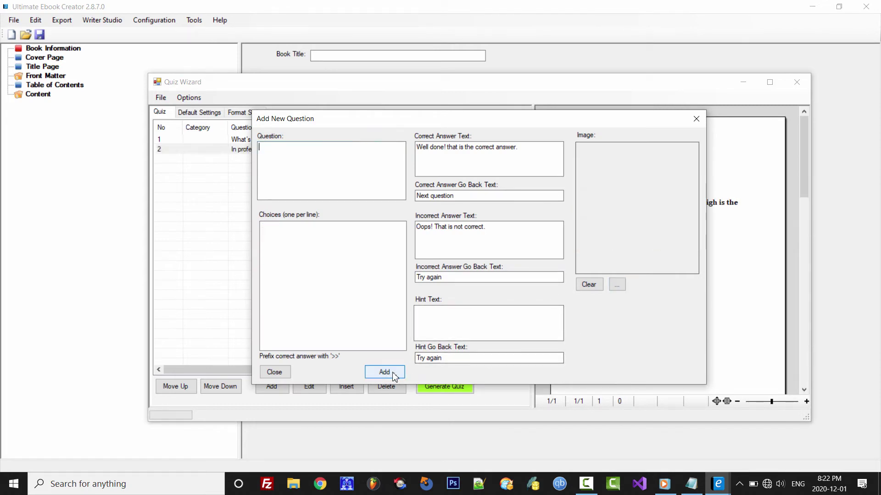
# Discard the unsaved quiz and open sports with folders.qiz.
pyautogui.click(281, 374)
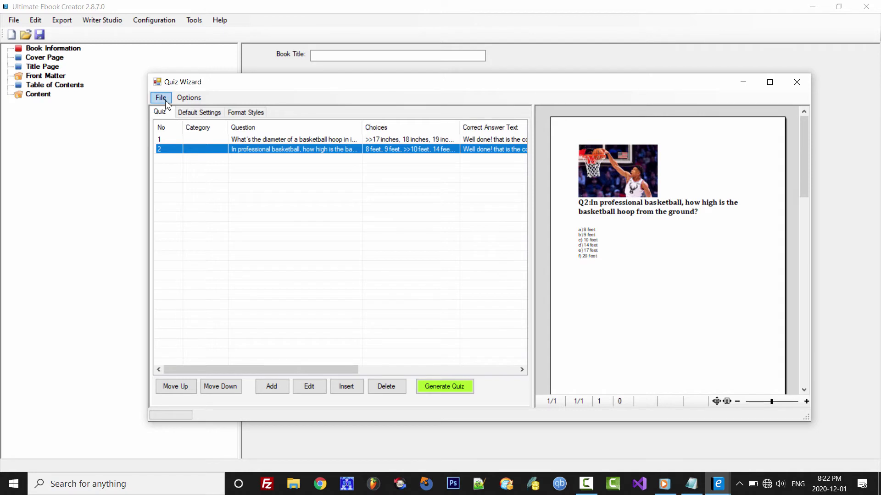
pyautogui.moveTo(258, 88); pyautogui.dragTo(301, 86)
pyautogui.click(204, 96)
pyautogui.click(220, 120)
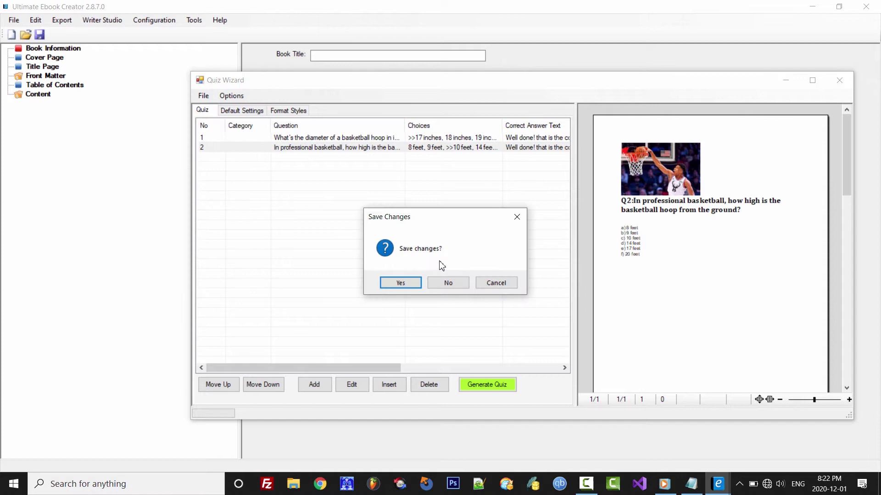
pyautogui.click(442, 285)
pyautogui.click(386, 193)
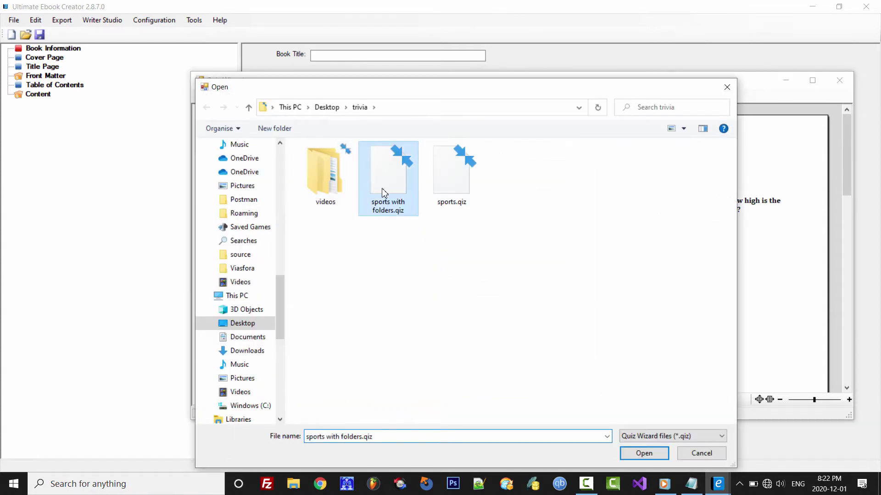
pyautogui.click(658, 457)
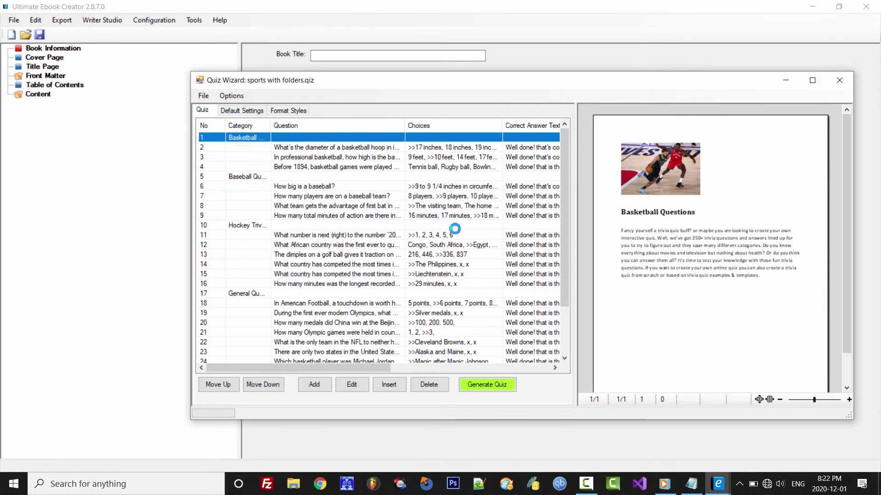
# Preview questions 2 through 9 across the Basketball and Baseball categories.
pyautogui.click(378, 148)
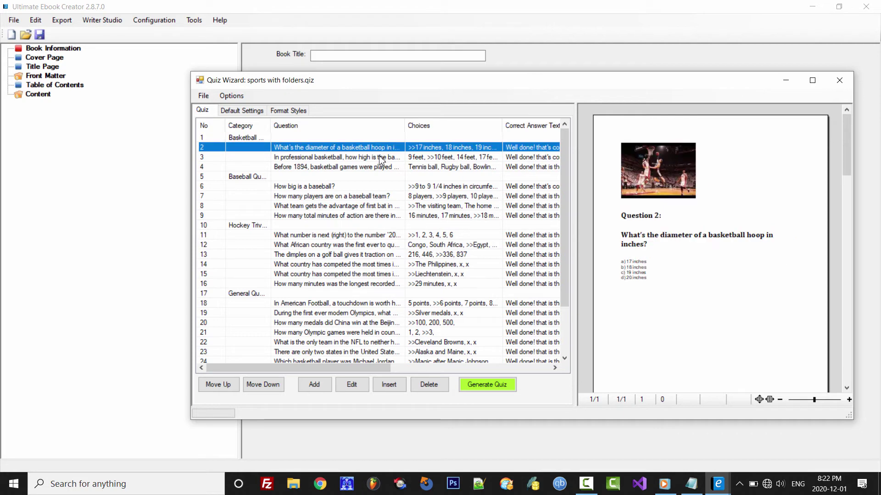
pyautogui.click(379, 158)
pyautogui.click(377, 168)
pyautogui.click(295, 178)
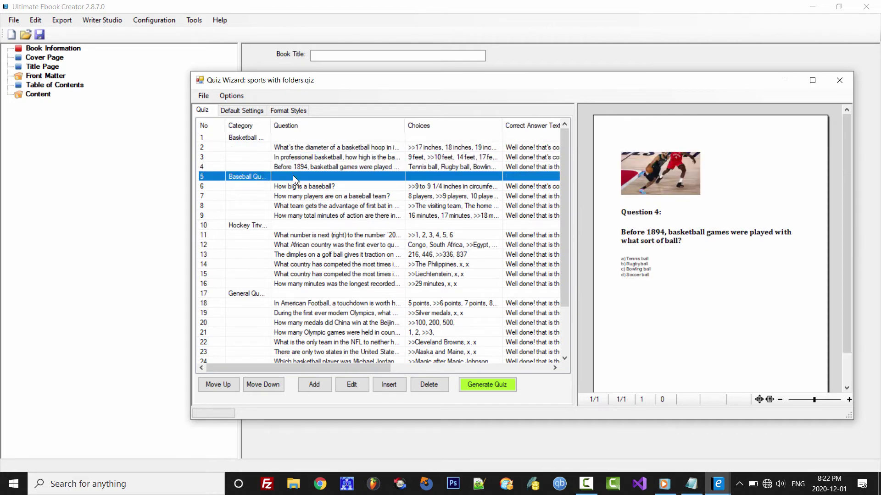
pyautogui.press('Down')
pyautogui.click(304, 198)
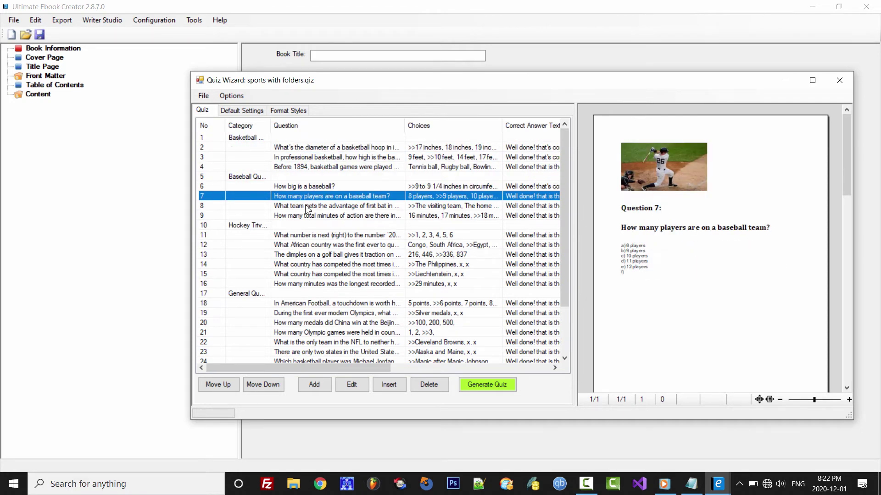
pyautogui.click(304, 205)
pyautogui.click(300, 215)
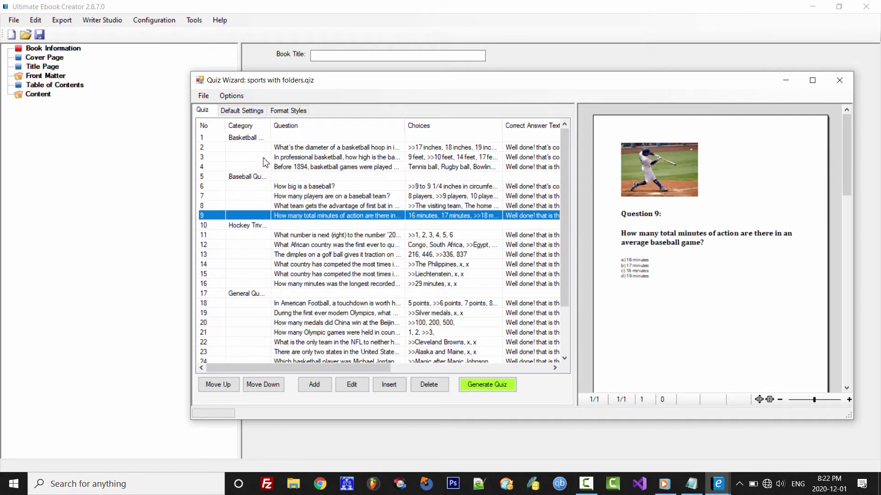
pyautogui.click(259, 138)
# Widen the Category column and check the Baseball, Hockey Trivia and General categories.
pyautogui.moveTo(272, 123); pyautogui.dragTo(306, 123)
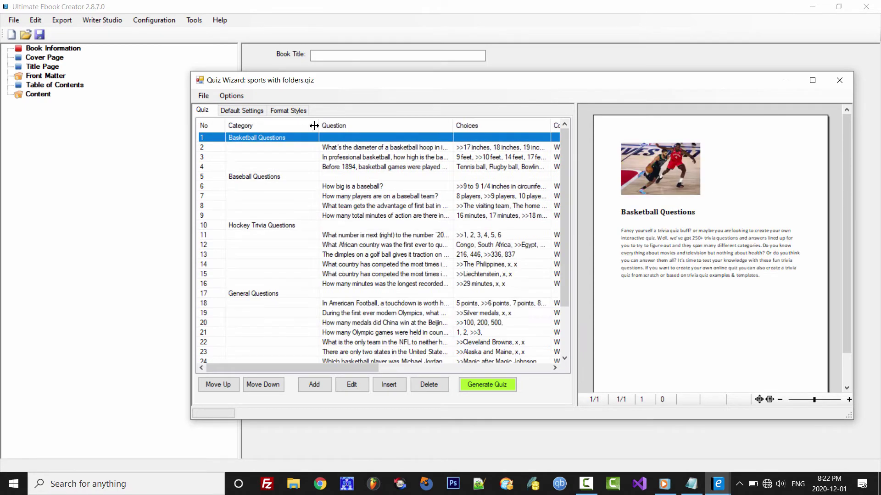
pyautogui.click(278, 177)
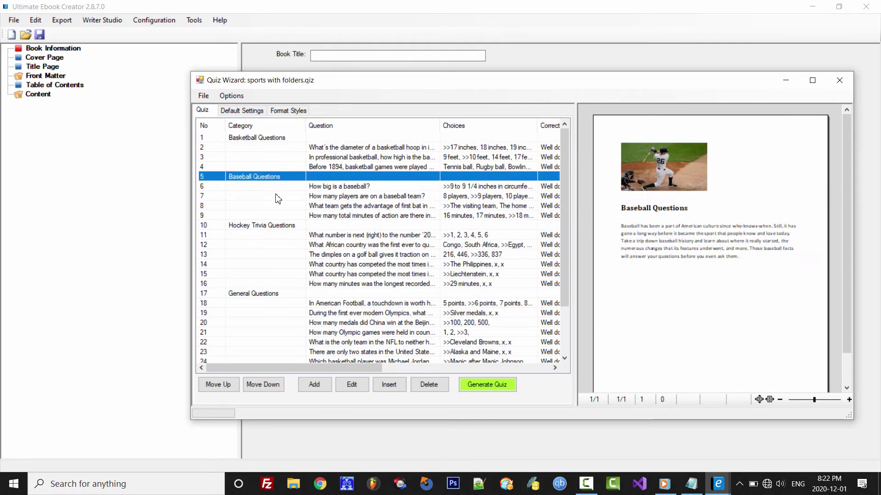
pyautogui.click(276, 225)
pyautogui.click(266, 294)
pyautogui.scroll(-2, 362, 287)
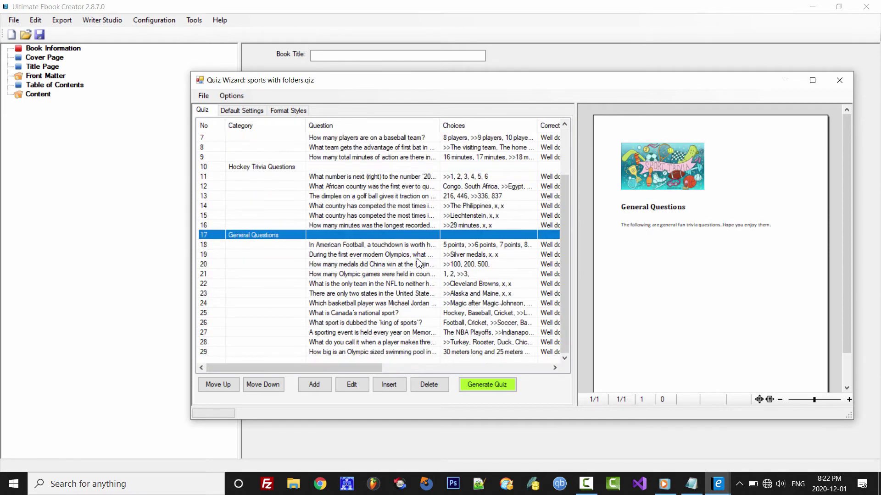
pyautogui.scroll(2, 363, 276)
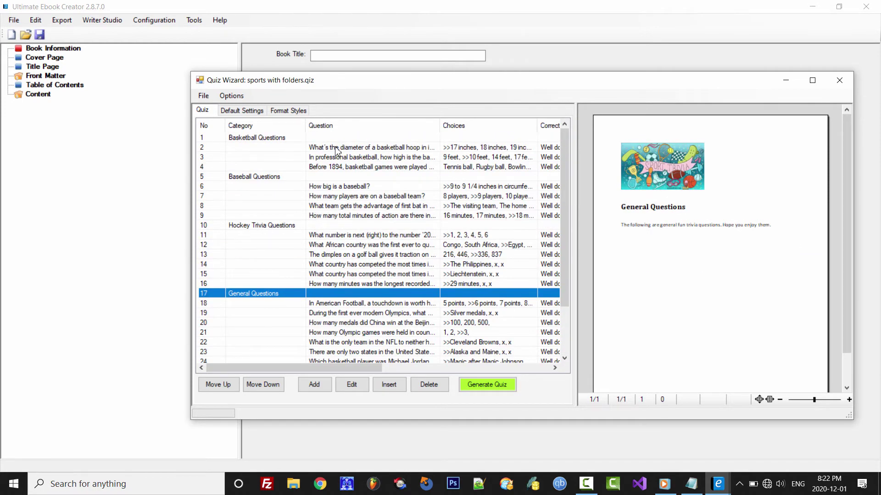
pyautogui.moveTo(356, 86); pyautogui.dragTo(384, 85)
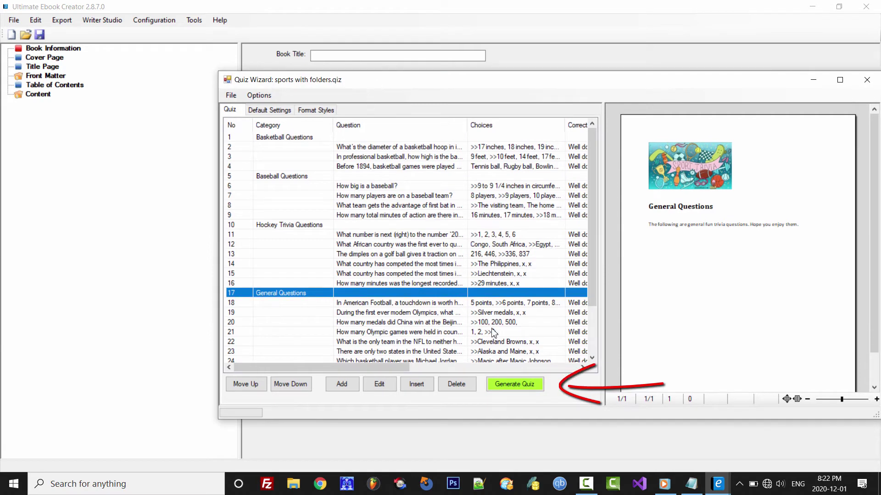
# Generate the 25-question quiz, replacing the existing book content, then close the Quiz Wizard.
pyautogui.click(528, 389)
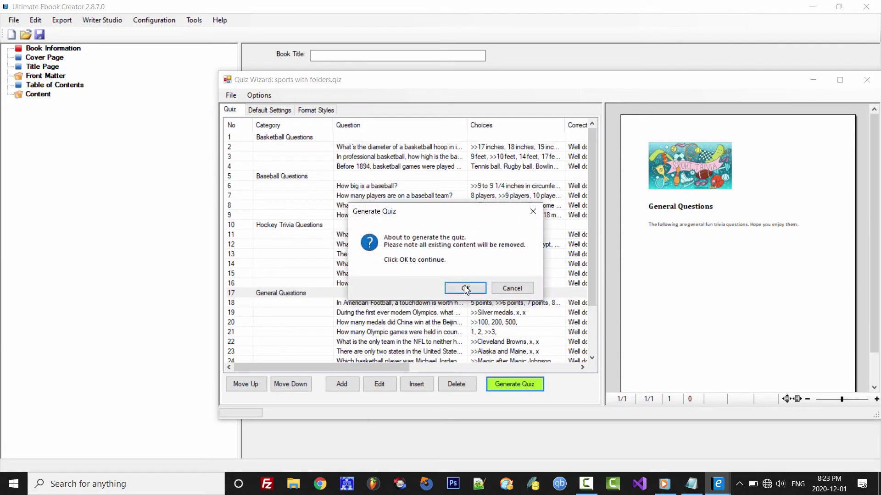
pyautogui.click(465, 290)
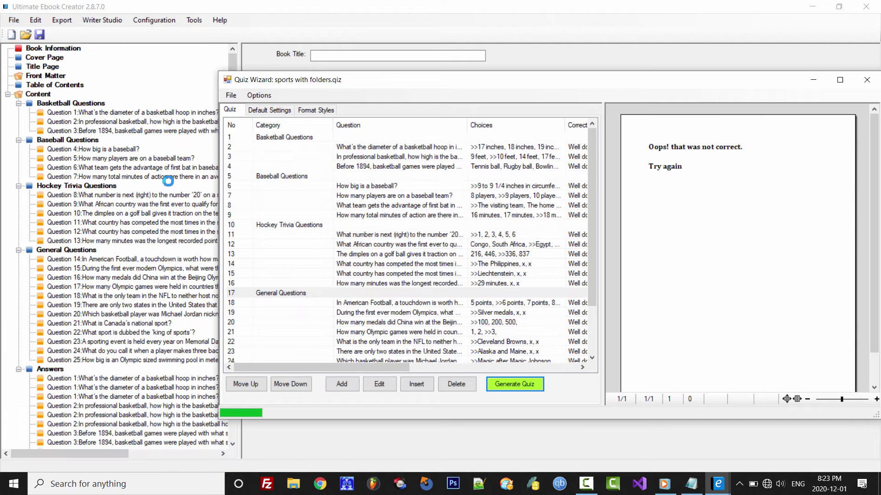
pyautogui.moveTo(642, 87); pyautogui.dragTo(615, 88)
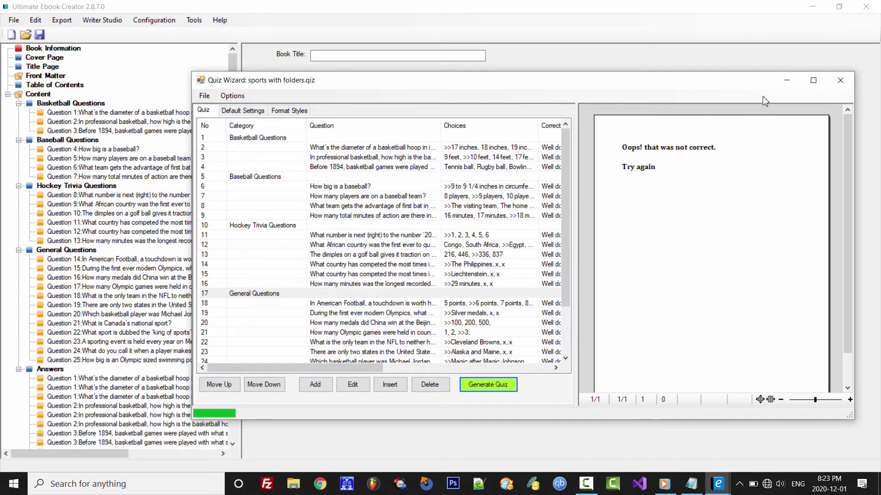
pyautogui.click(843, 80)
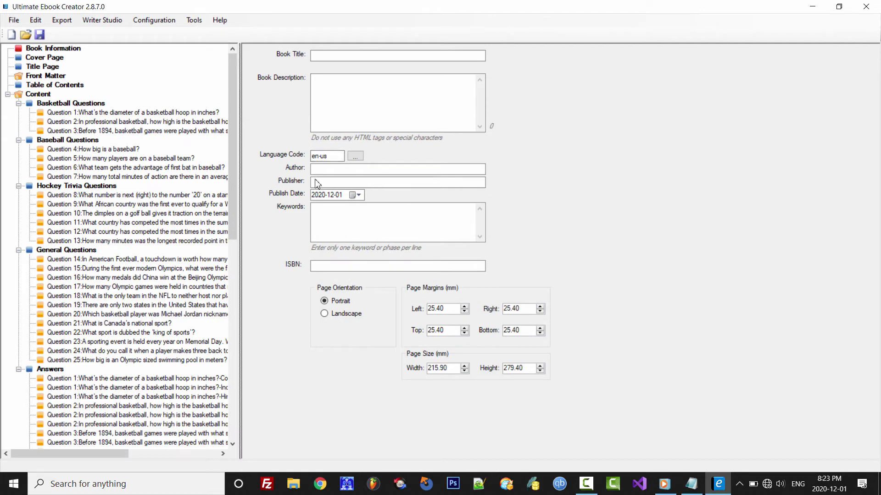
# Widen the contents panel and review the Question 1, 2, 3 and 5 pages at 69% zoom.
pyautogui.moveTo(240, 183); pyautogui.dragTo(314, 183)
pyautogui.click(170, 112)
pyautogui.click(170, 122)
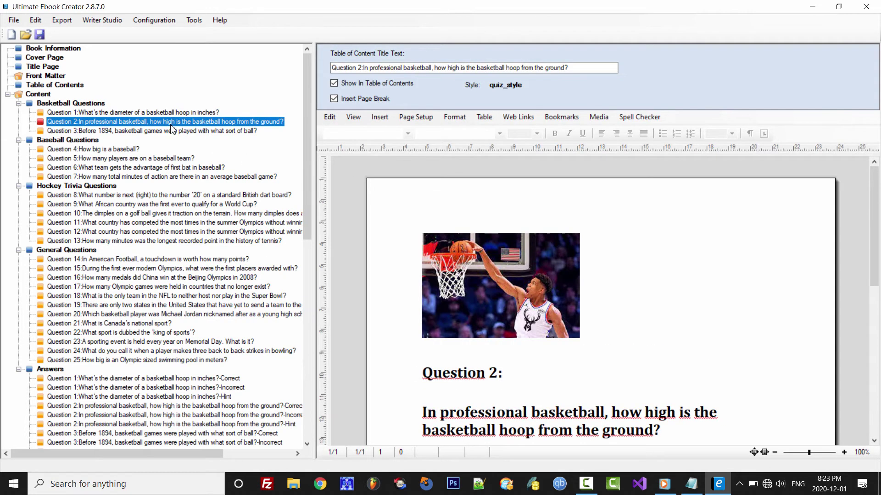
pyautogui.click(170, 131)
pyautogui.click(670, 251)
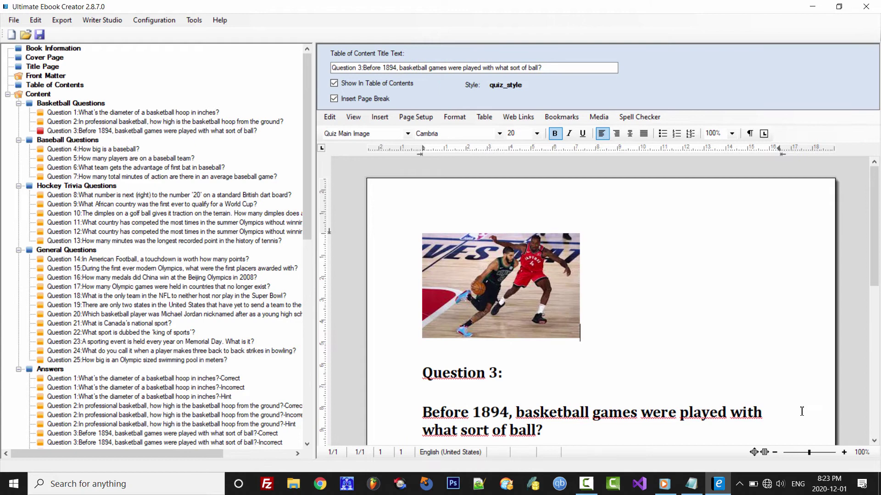
pyautogui.moveTo(809, 454); pyautogui.dragTo(805, 453)
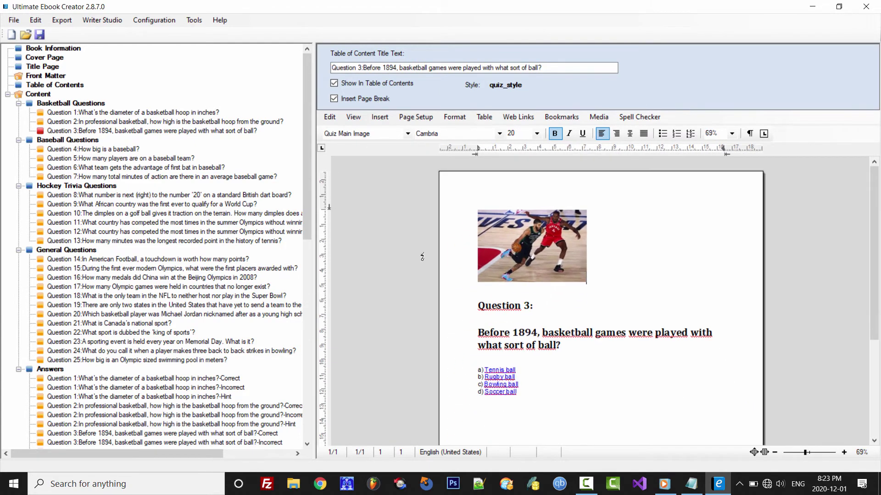
pyautogui.click(149, 160)
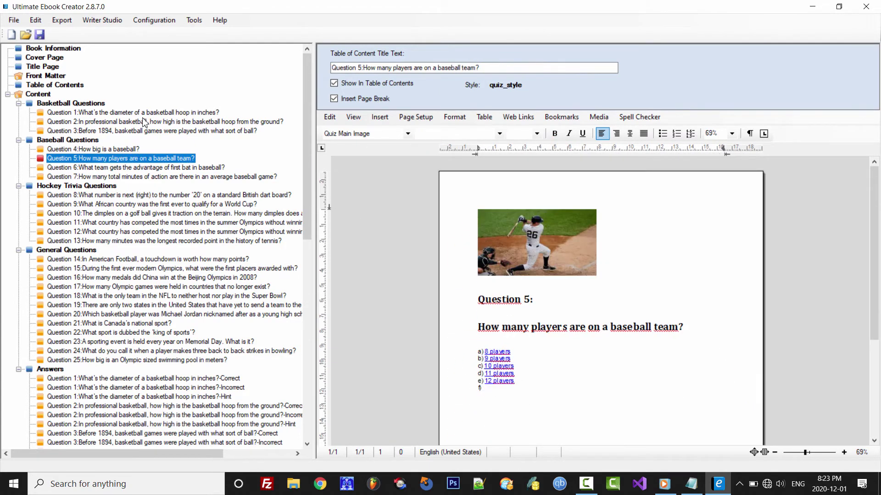
# Set sports trivia cover.jpg as the book's cover image.
pyautogui.click(69, 48)
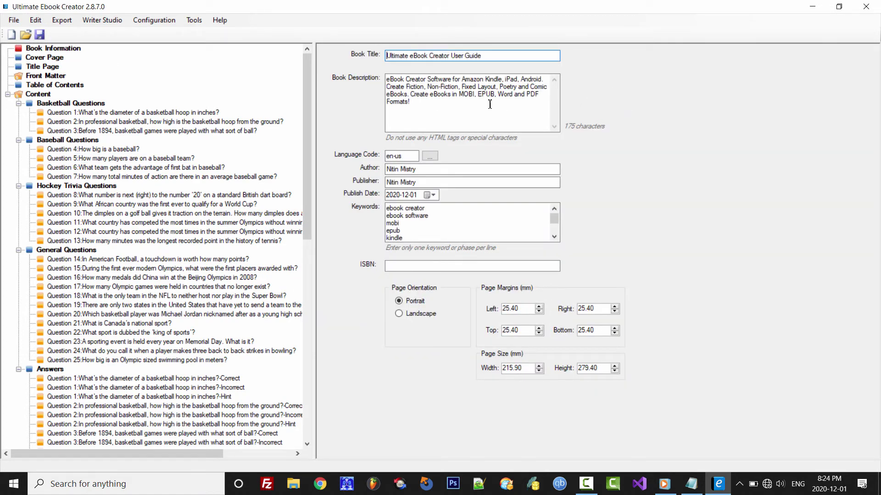
pyautogui.click(47, 60)
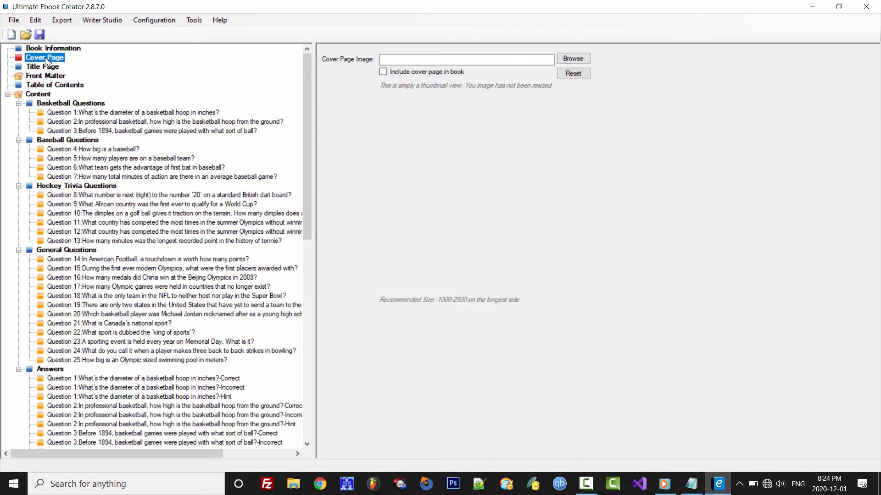
pyautogui.click(573, 59)
pyautogui.doubleClick(458, 236)
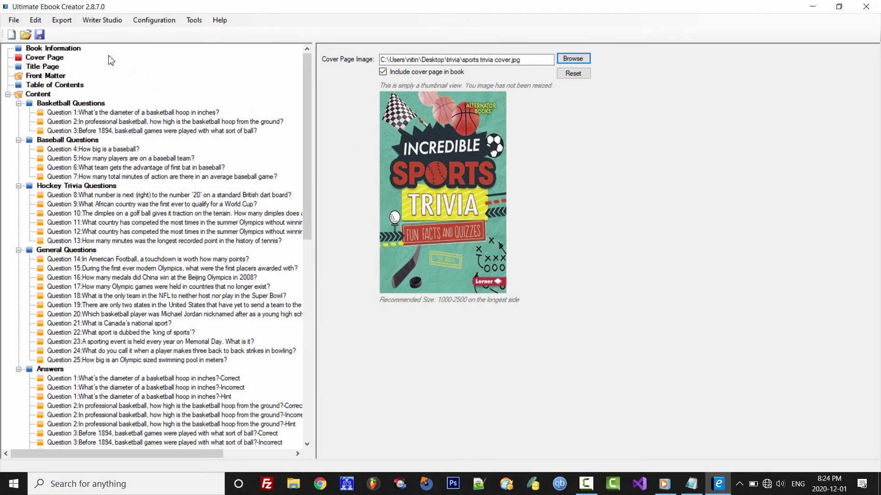
# Save the project over the existing trivia.uec file.
pyautogui.click(39, 35)
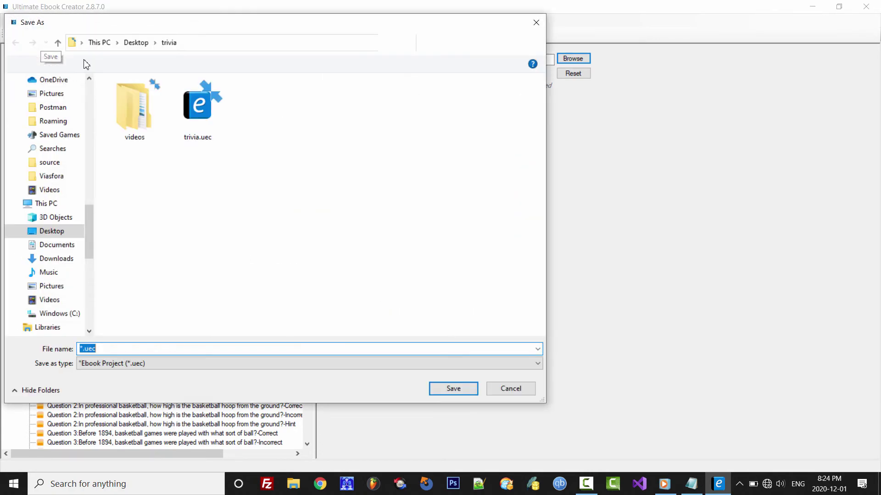
pyautogui.click(216, 117)
pyautogui.click(453, 388)
pyautogui.click(458, 248)
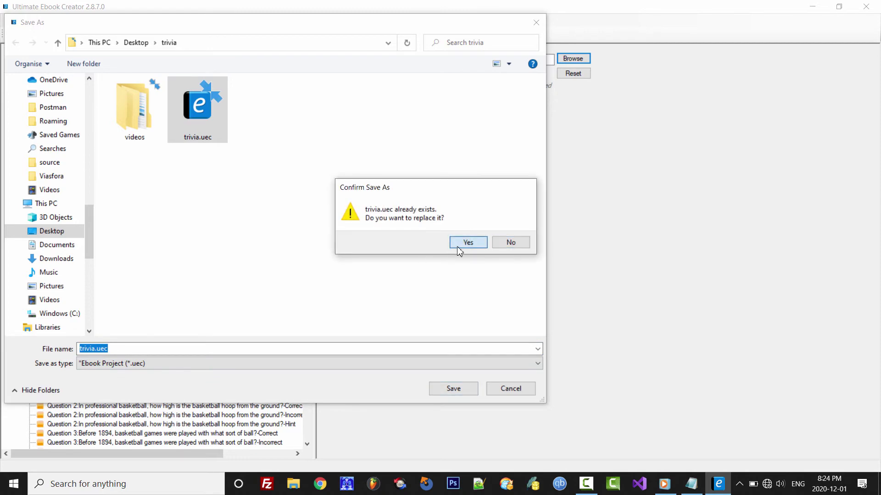
pyautogui.click(485, 286)
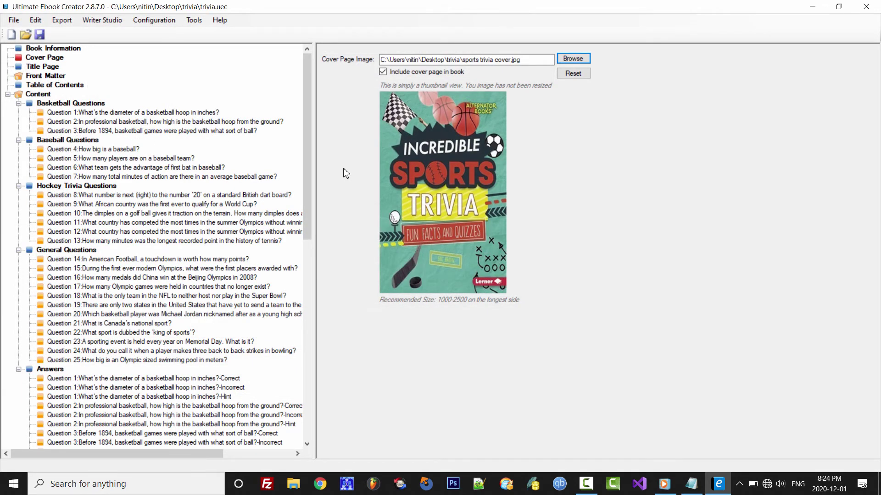
# Export the book as trivia.epub with Generate EPUB File.
pyautogui.click(61, 20)
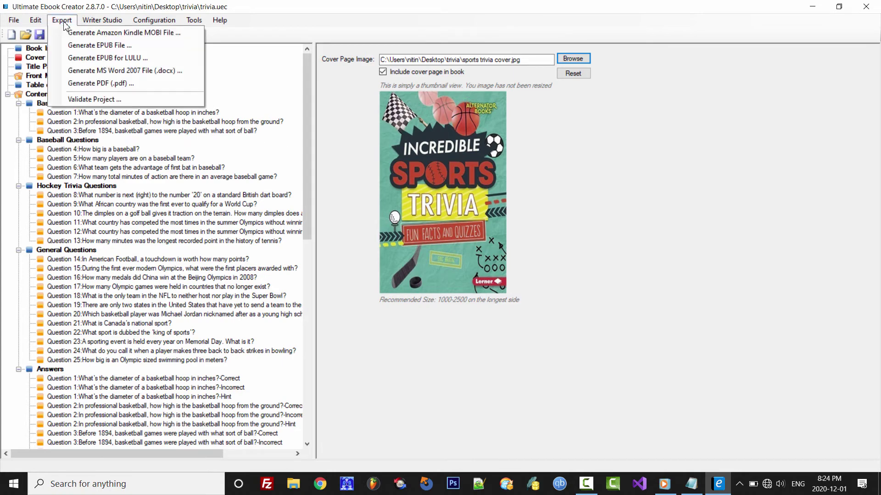
pyautogui.click(93, 48)
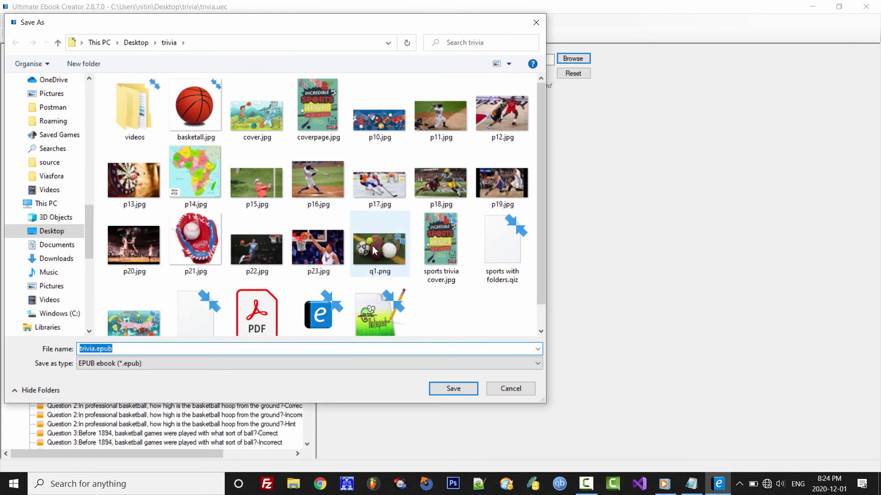
pyautogui.click(451, 389)
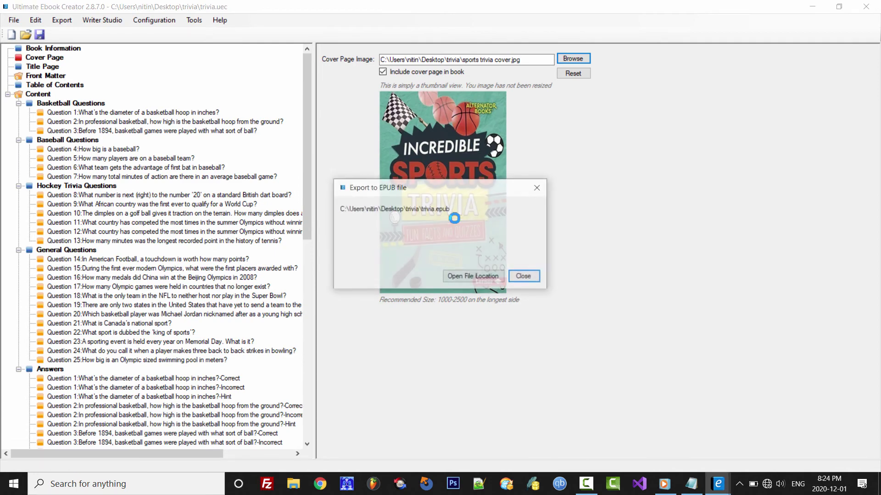
pyautogui.click(525, 277)
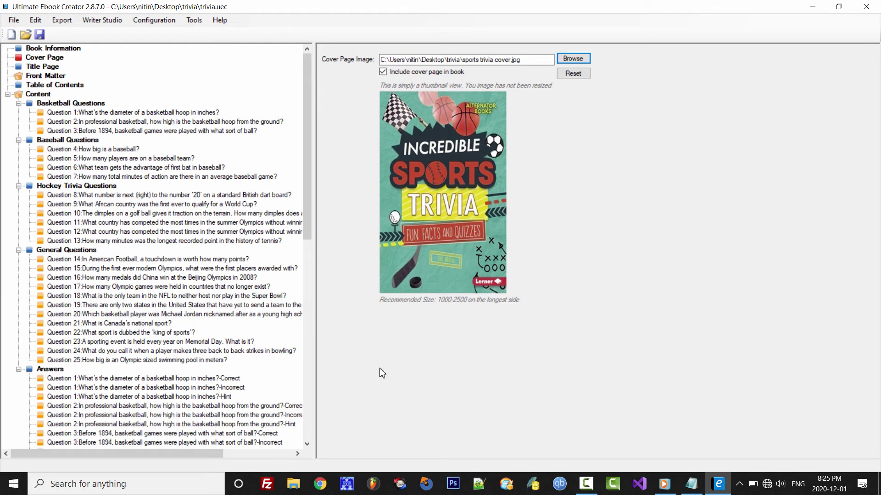
# Launch Kindle Previewer 3 from Windows search.
pyautogui.click(174, 485)
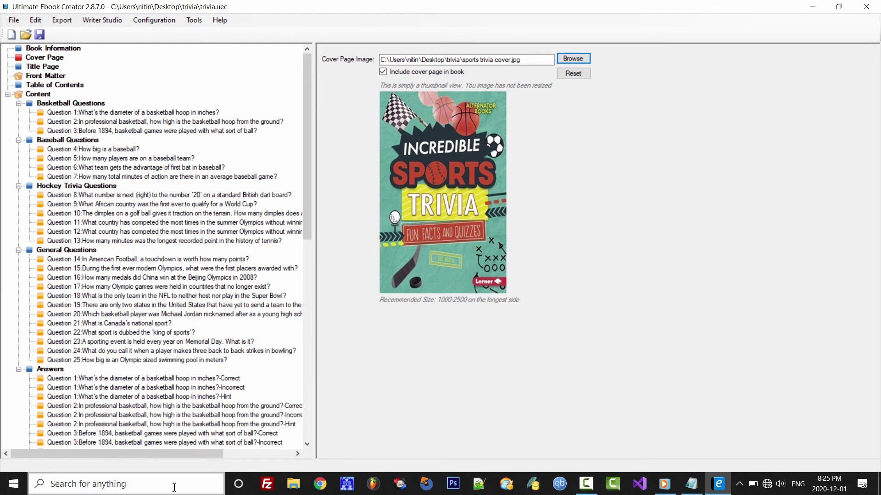
pyautogui.write('kindle')
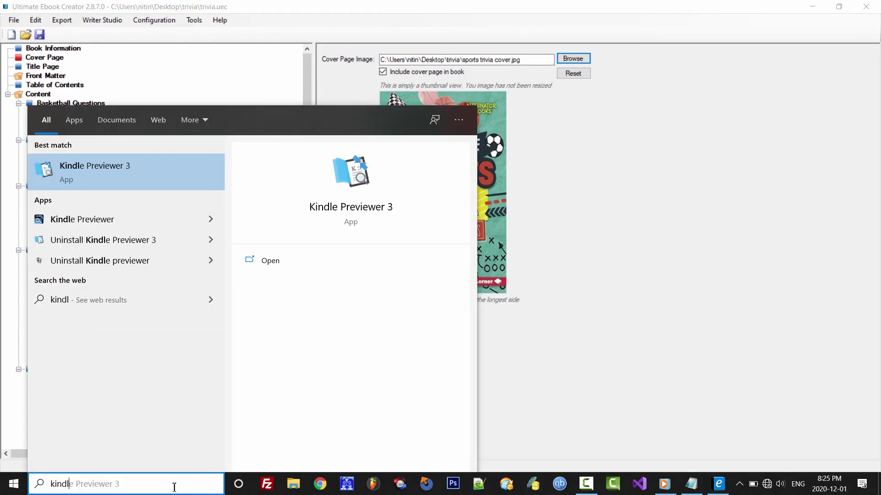
pyautogui.click(148, 165)
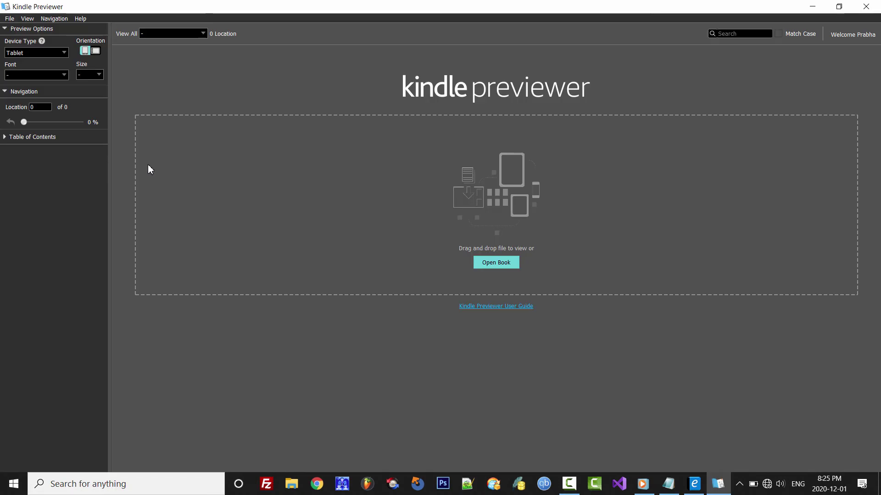
# Open trivia.epub from the trivia folder in the previewer.
pyautogui.click(10, 19)
pyautogui.click(19, 29)
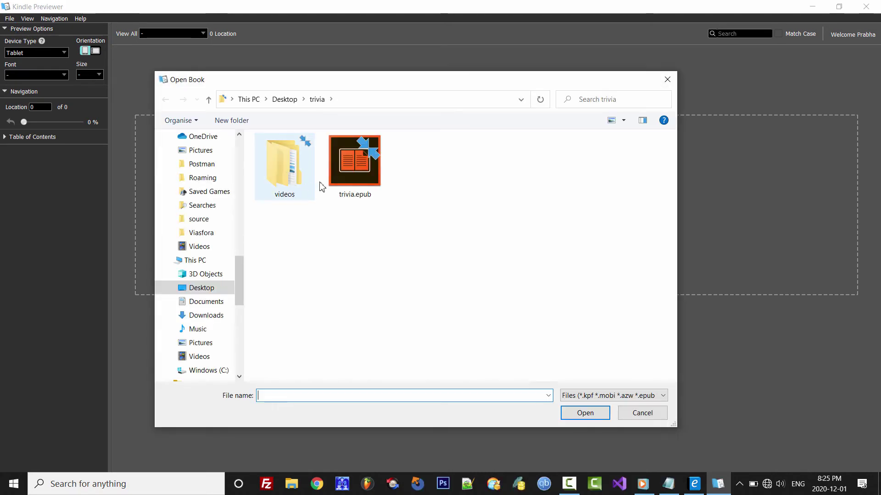
pyautogui.click(339, 185)
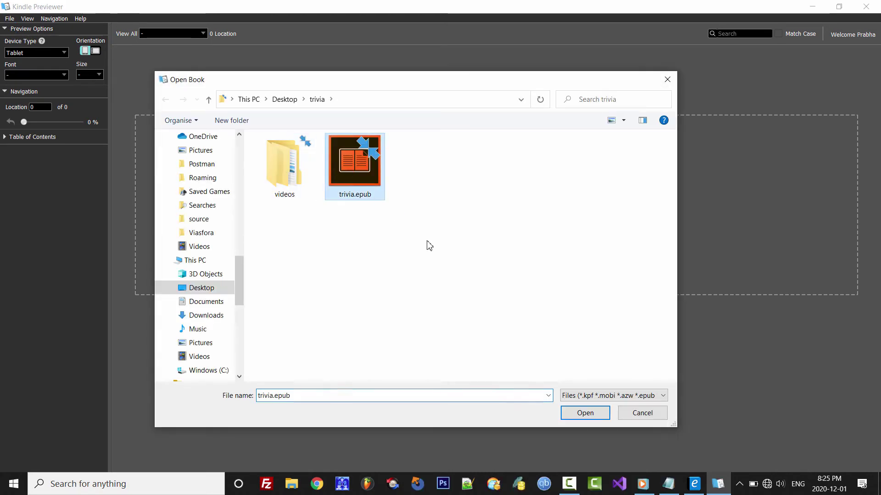
pyautogui.click(586, 413)
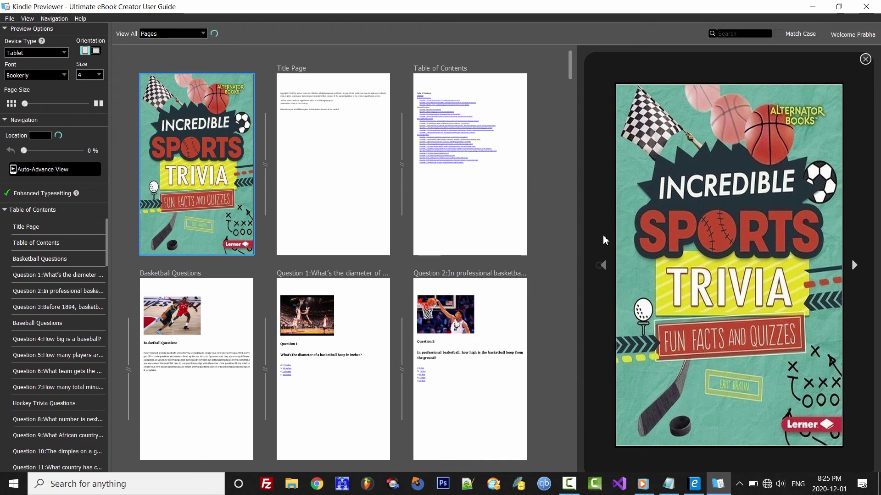
# Choose a larger font size and drag the Page Size slider to enlarge the thumbnails.
pyautogui.click(98, 75)
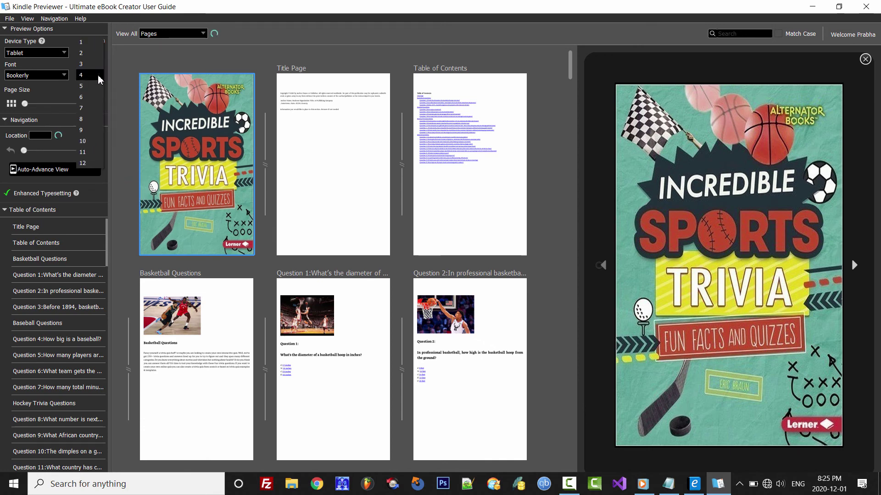
pyautogui.click(82, 130)
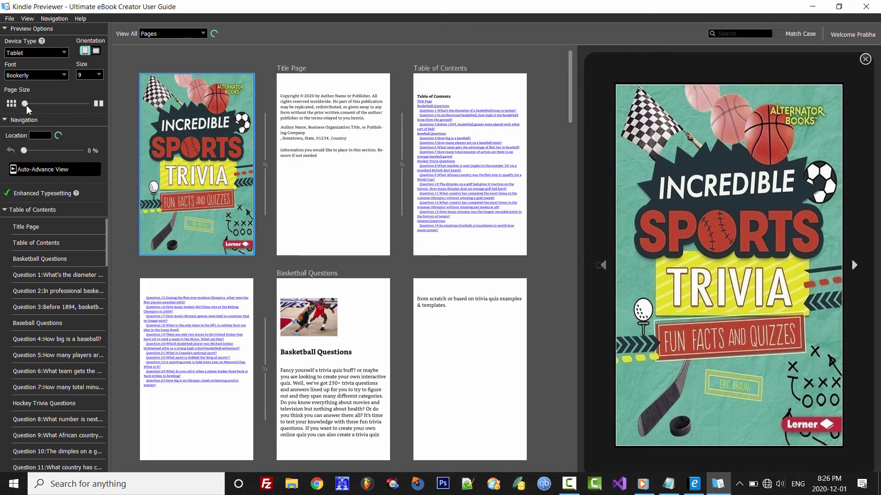
pyautogui.moveTo(28, 108); pyautogui.dragTo(42, 108)
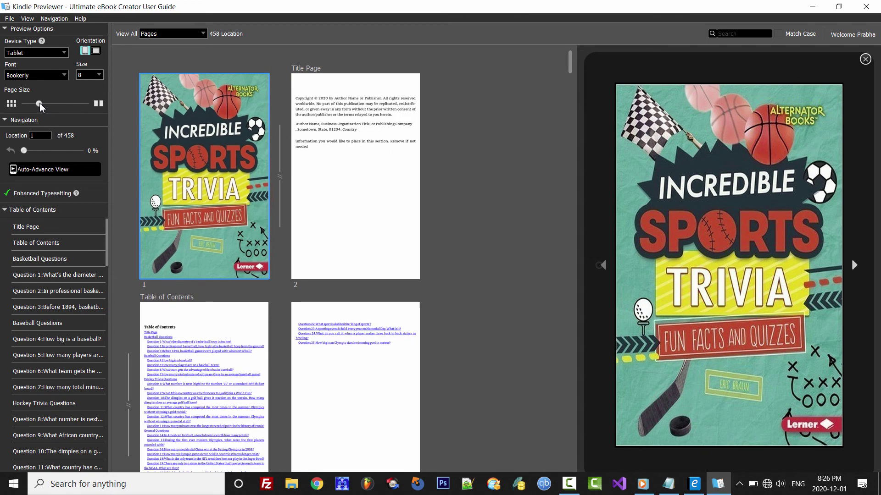
# Go from the Table of Contents to Question 1, answer 18 inches wrongly, and view the hint.
pyautogui.click(225, 320)
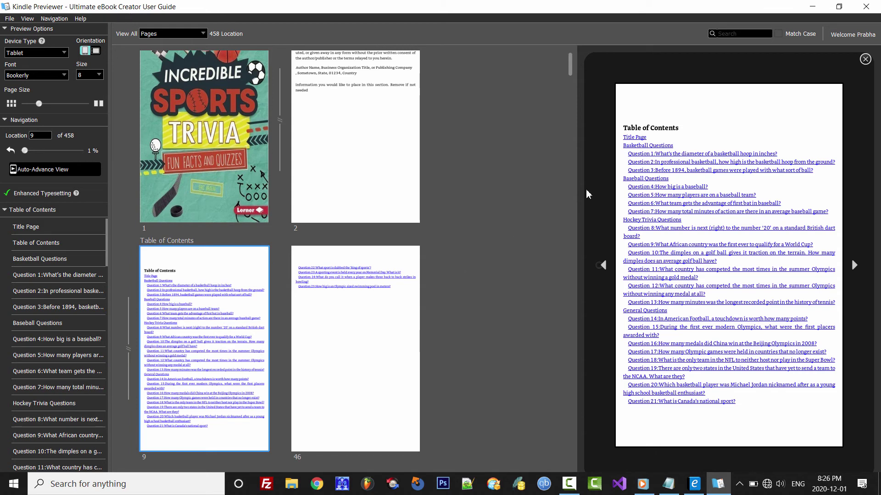
pyautogui.click(710, 155)
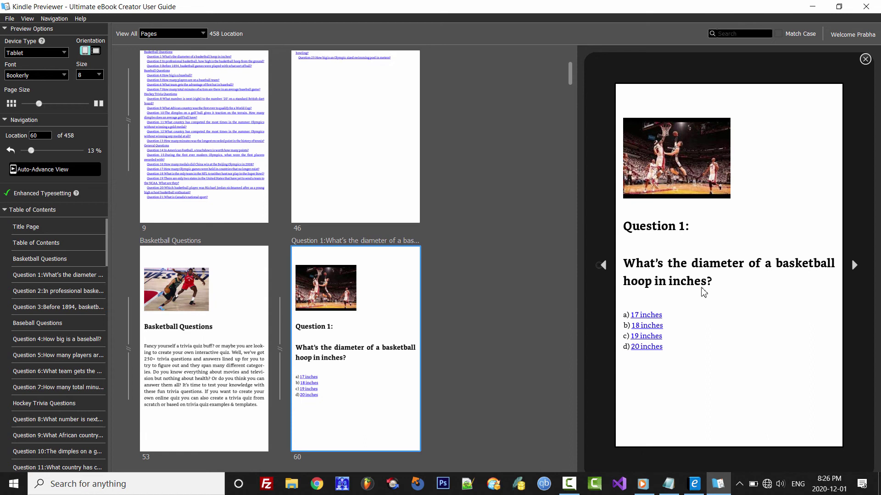
pyautogui.click(658, 325)
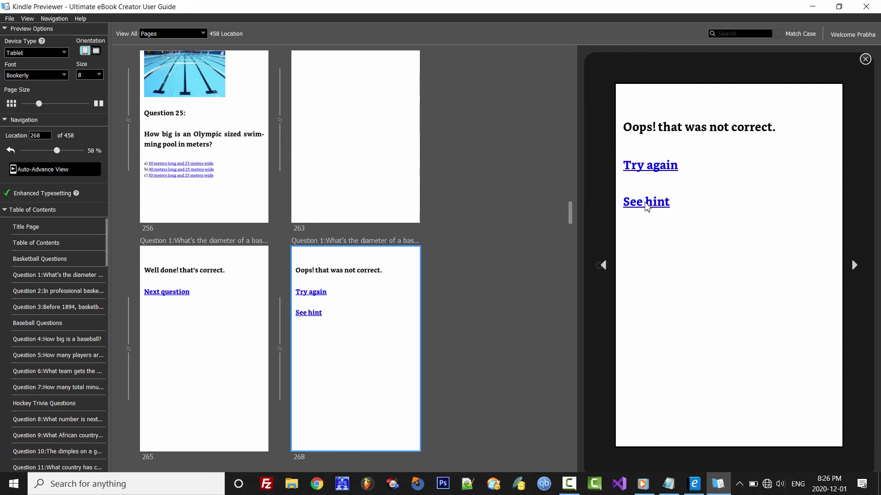
pyautogui.click(659, 206)
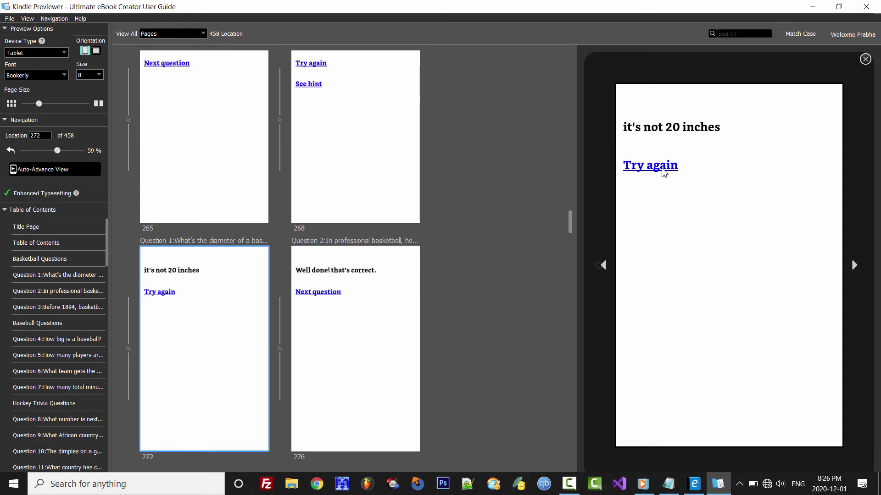
# Retry Question 1 with the correct 17 inches, then advance through Next question to Question 3.
pyautogui.click(663, 171)
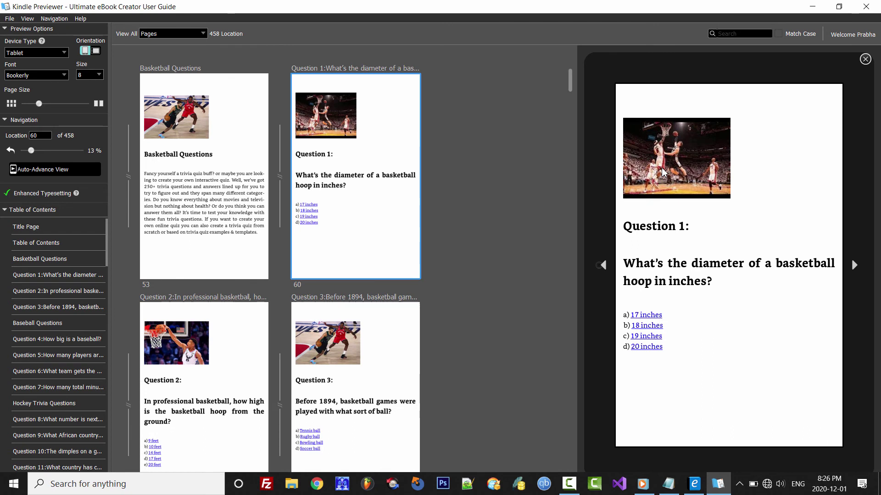
pyautogui.click(654, 317)
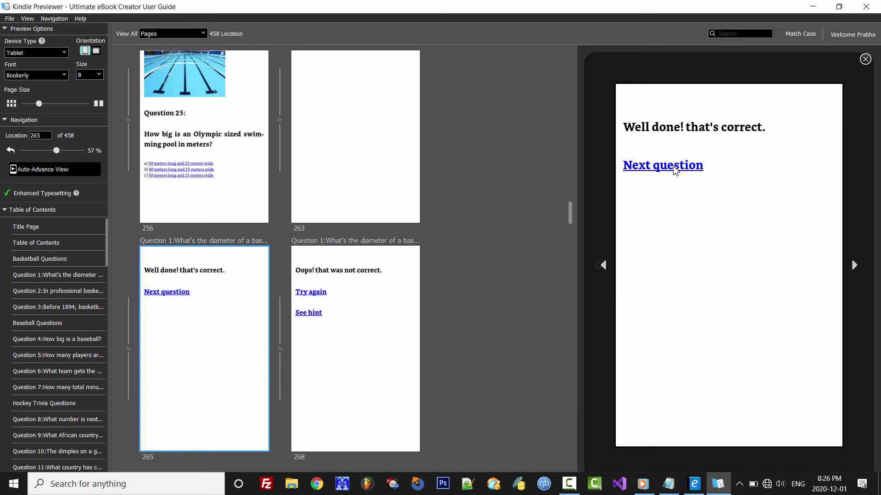
pyautogui.click(674, 170)
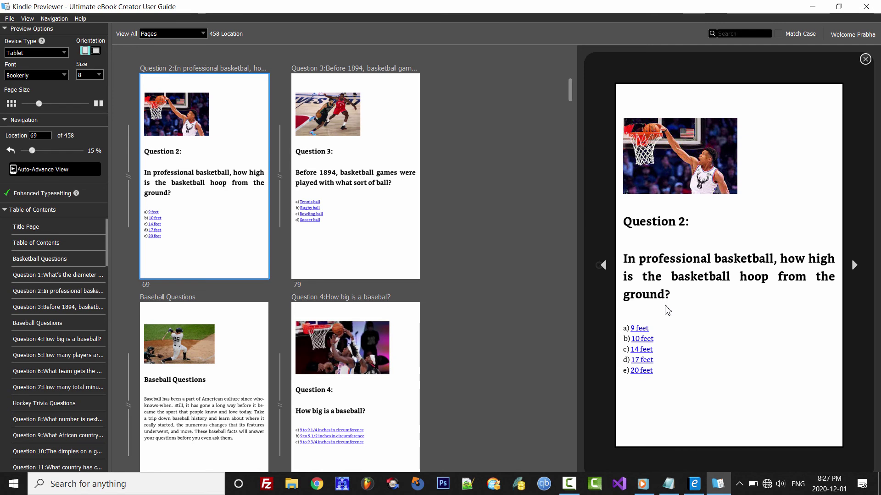
pyautogui.click(854, 266)
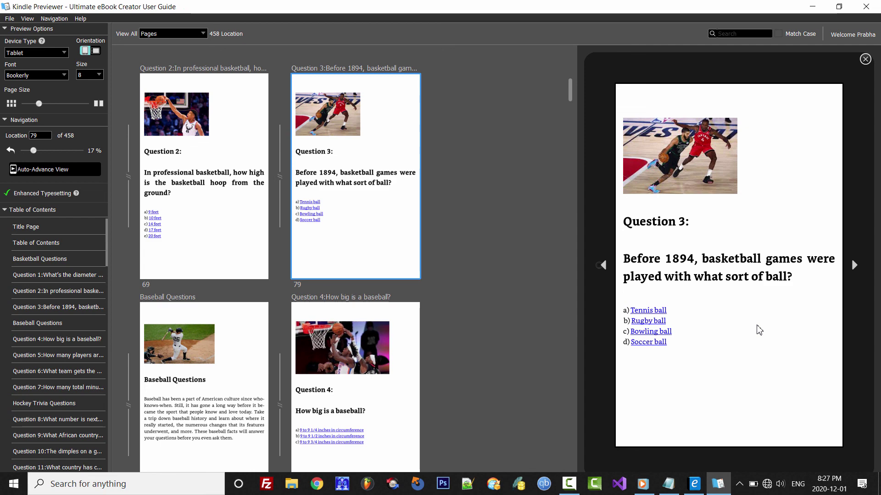
# Jump via the Table of Contents to the Title Page and close the stray Windows Media Player window.
pyautogui.click(51, 243)
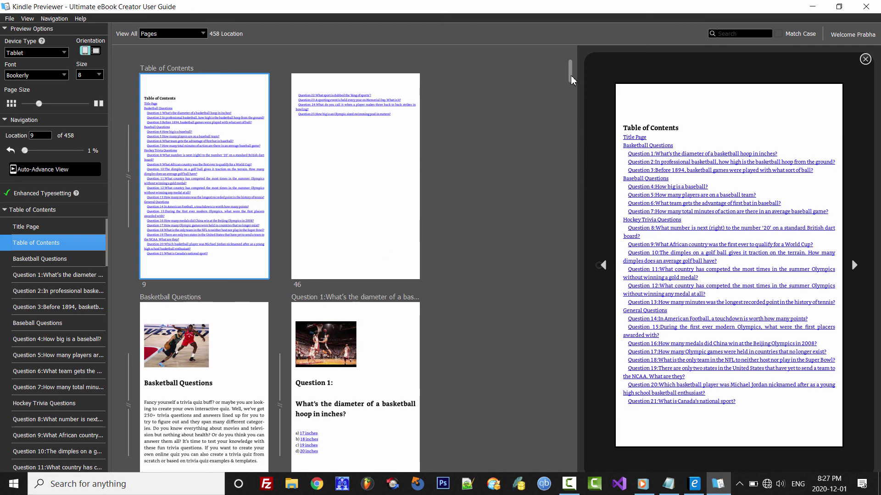
pyautogui.click(16, 227)
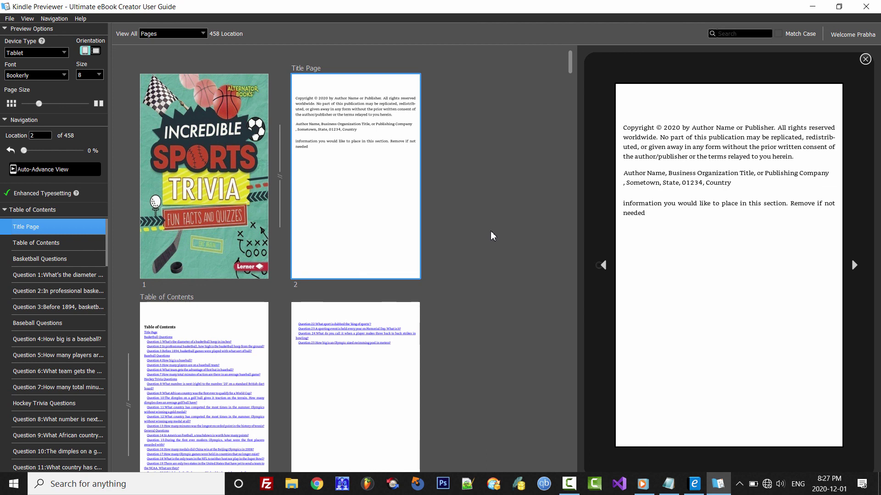
pyautogui.click(643, 484)
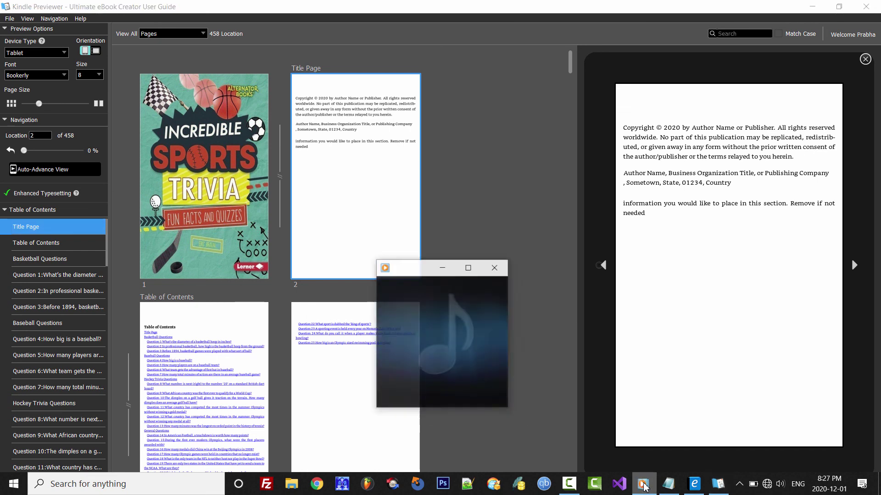
pyautogui.click(488, 260)
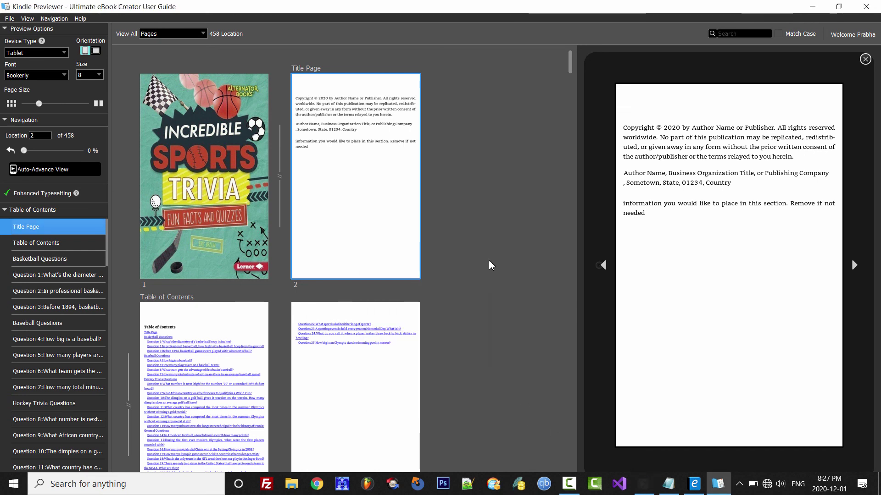